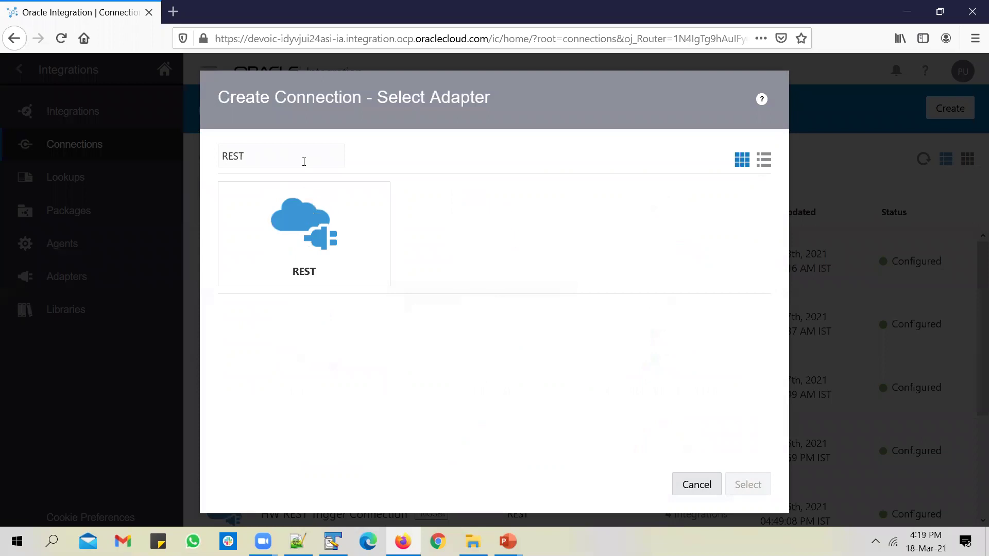
Step: Start a new connection with the REST adapter and name it "Unogeeks For Each REST Trigger Conn"
left_click(369, 211)
left_click(749, 484)
left_click(401, 274)
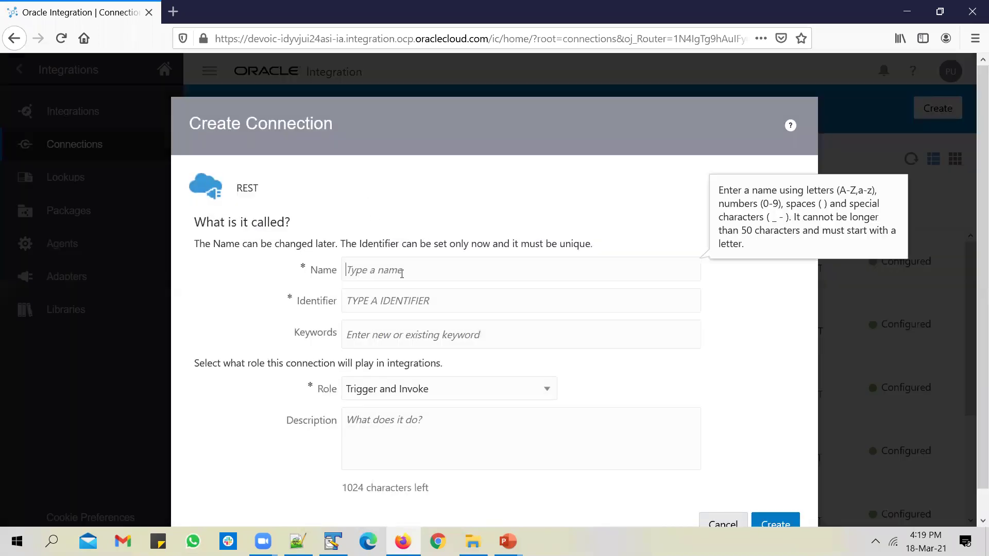
type("Ungoeejs")
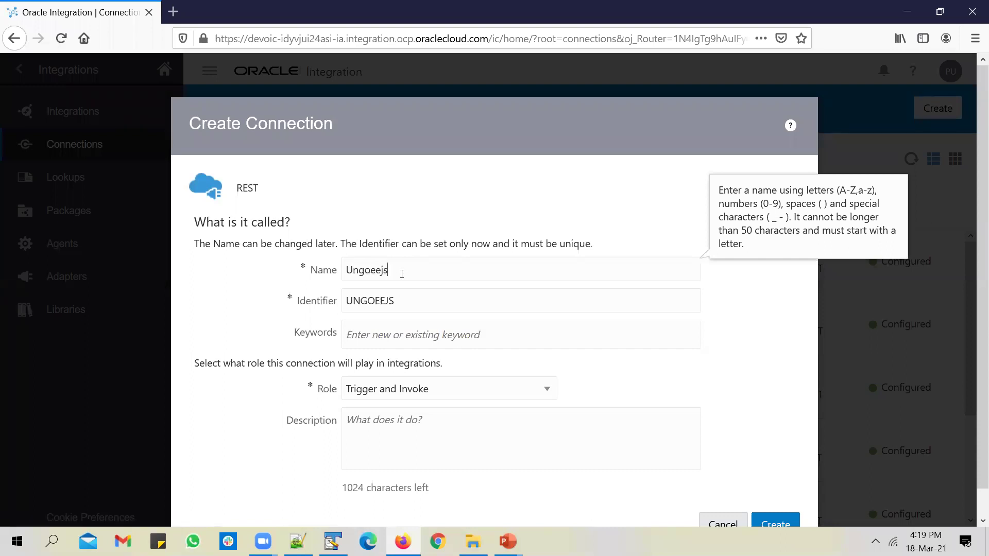
key("BackSpace")
key("BackSpace")
key("BackSpace")
type("ogeeks For Each RE")
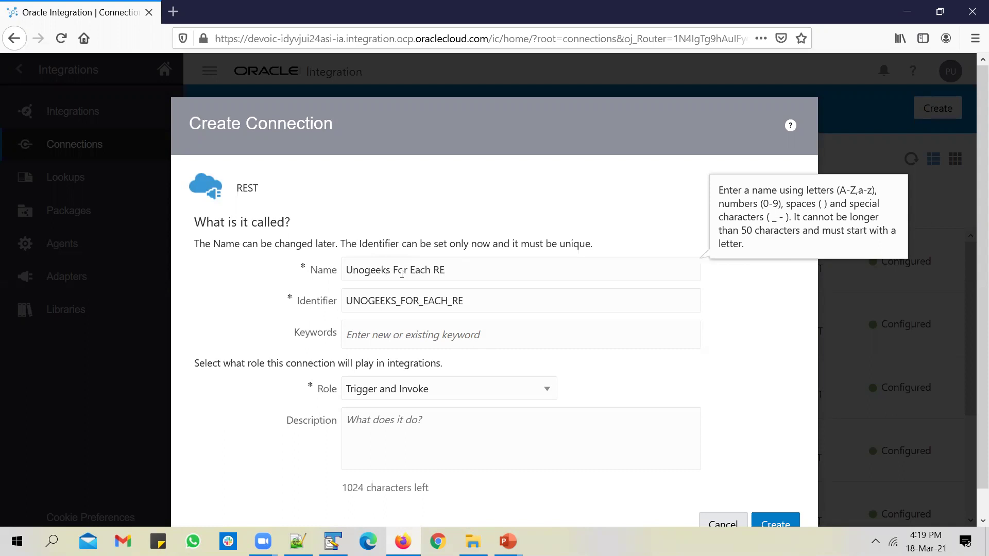
type("ST Trigger Conn")
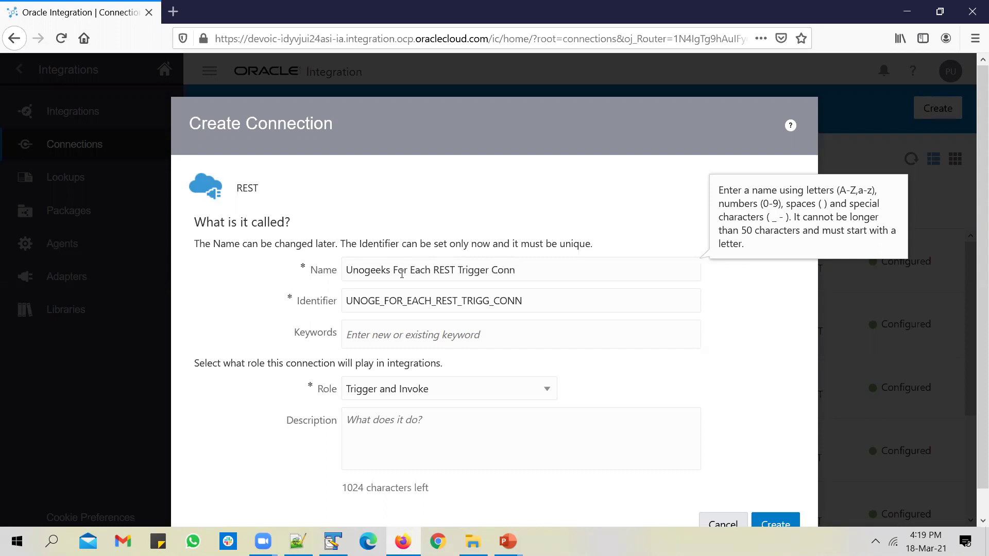
Step: Set the identifier to UNOGEEKS_FOR_EACH_REST_TRIG_CONN and the role to Trigger, and create the connection
left_click(490, 300)
key("BackSpace")
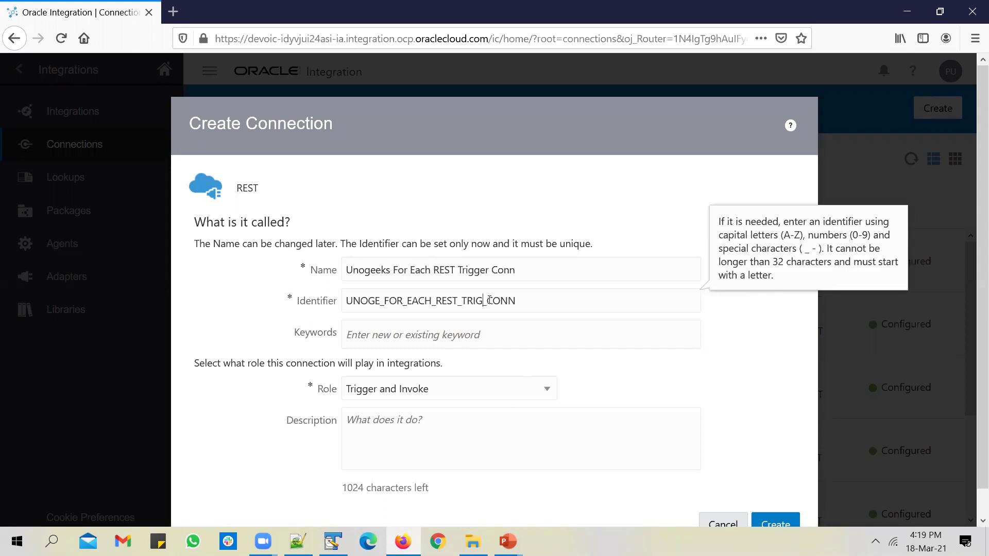
left_click(535, 393)
left_click(431, 432)
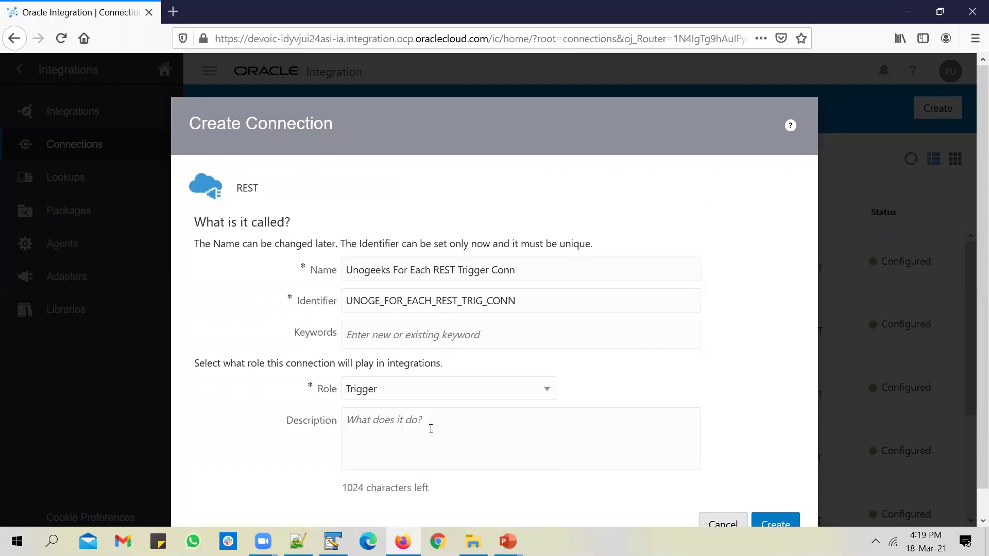
left_click(383, 302)
type("EKS")
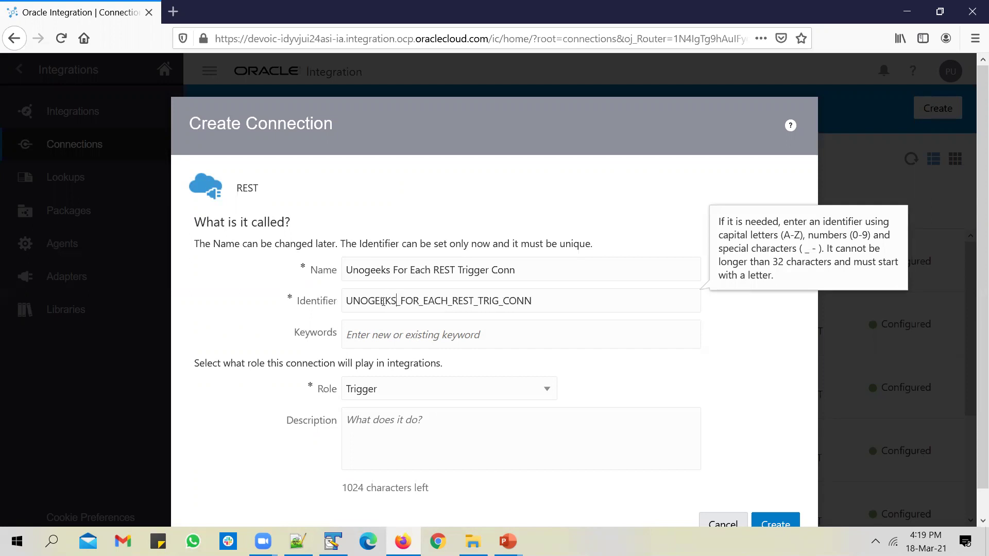
left_click(581, 432)
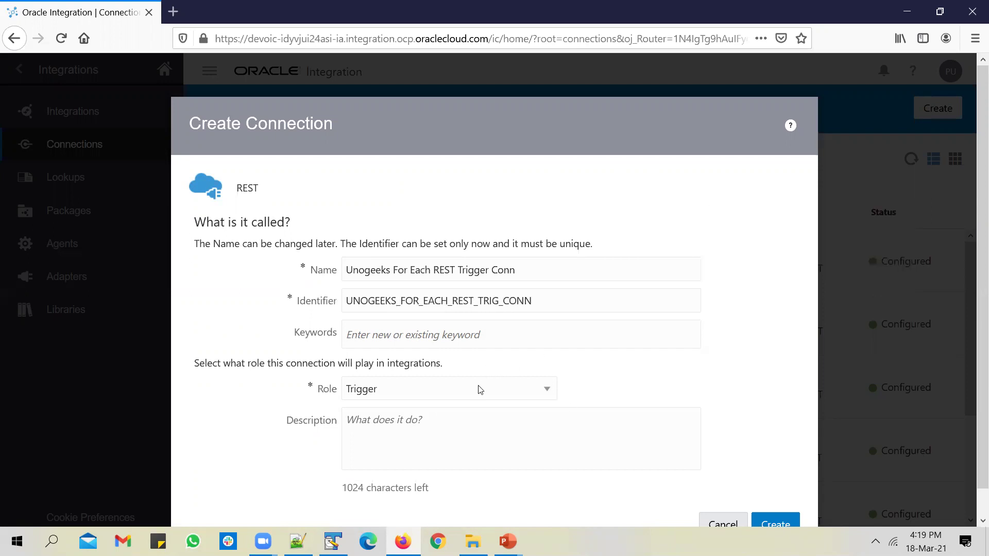
left_click(775, 523)
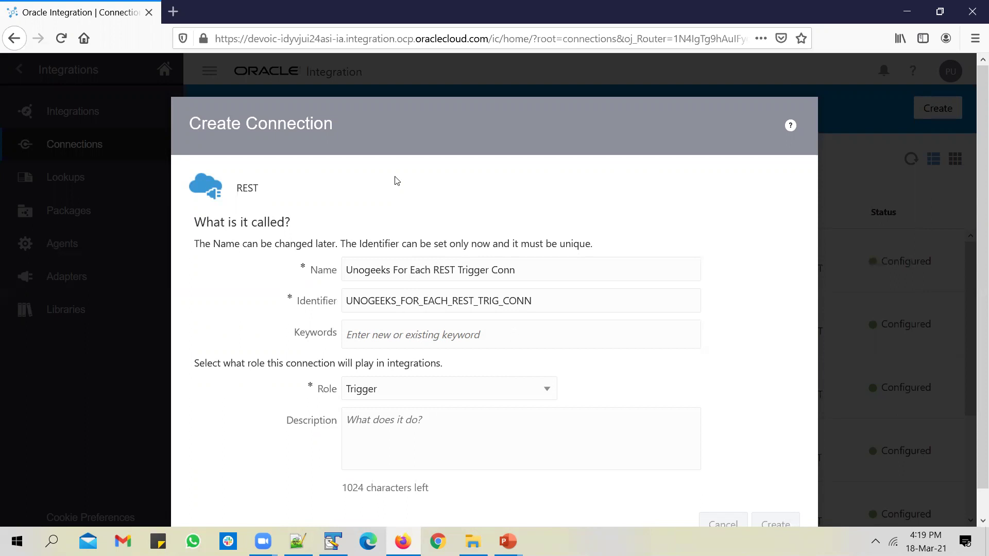
Step: Switch to the PowerPoint slide show to check the outline of the For Each loop use case
mouse_move(510, 538)
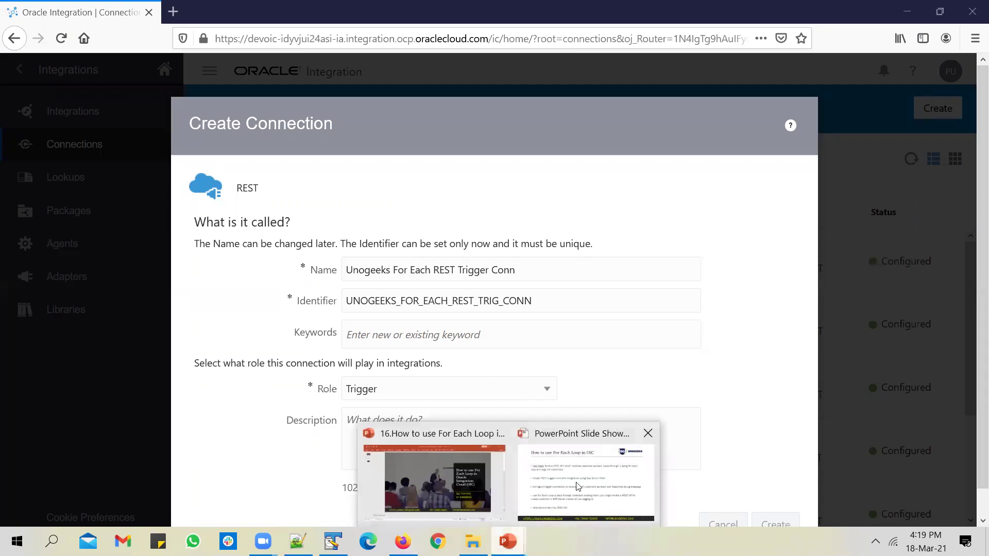
left_click(578, 486)
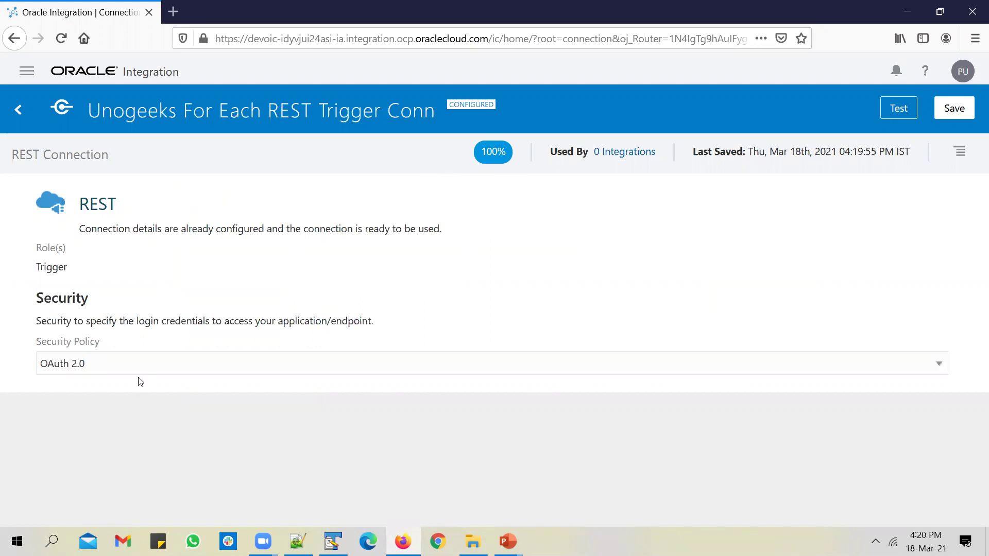
Step: Set the REST connection's security policy to Basic Authentication, and save and test the connection
left_click(124, 362)
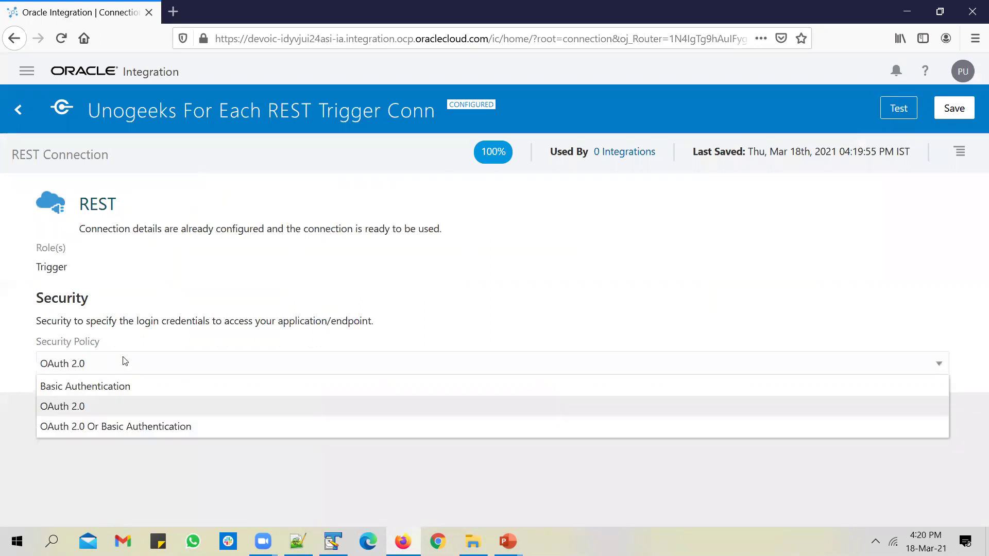
left_click(123, 387)
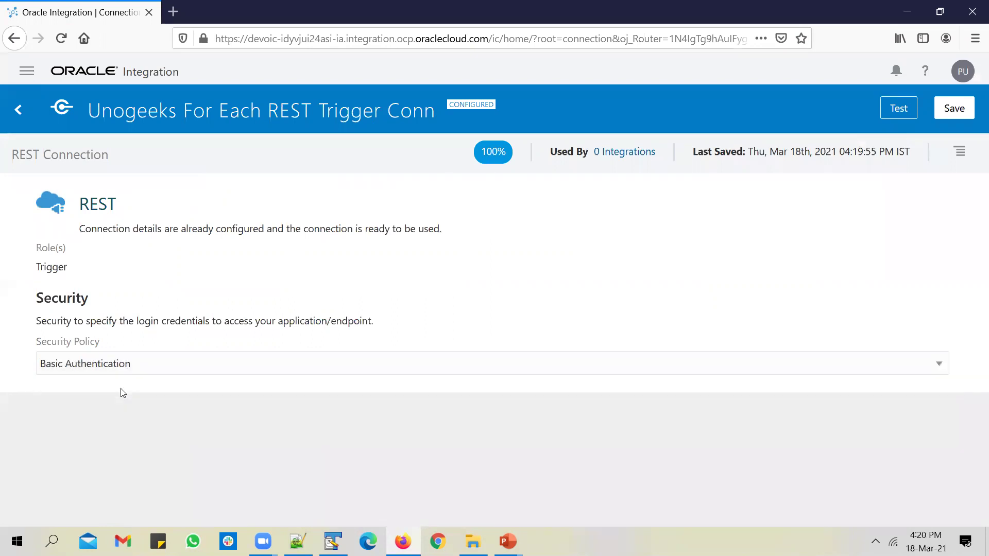
left_click(957, 116)
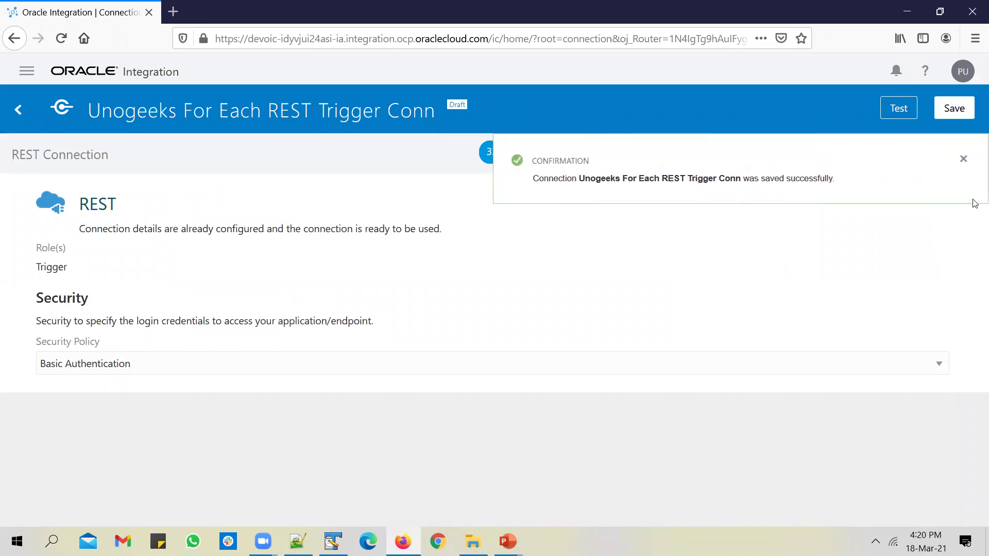
left_click(963, 160)
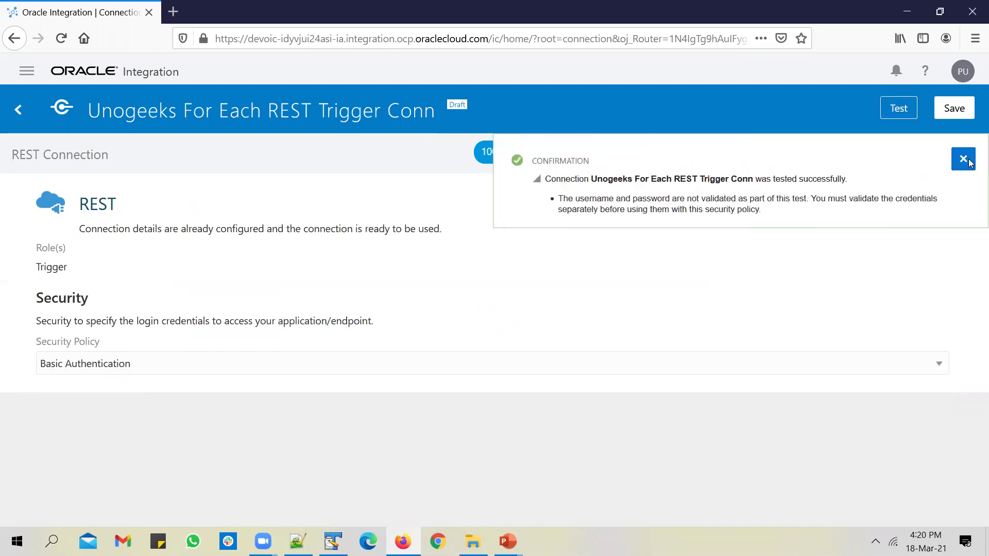
left_click(969, 163)
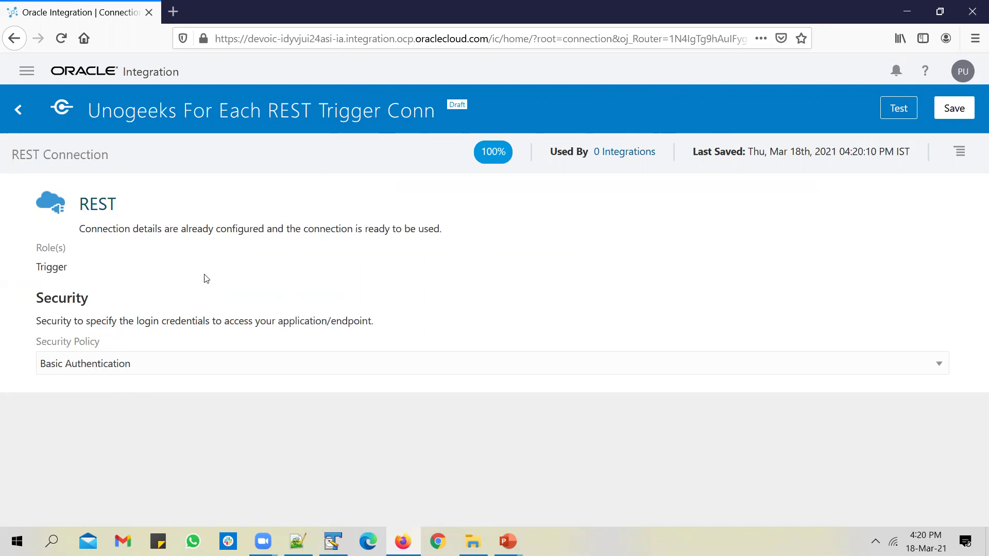
Step: Review the available security policy options and exit the connection, saving its changes
left_click(118, 366)
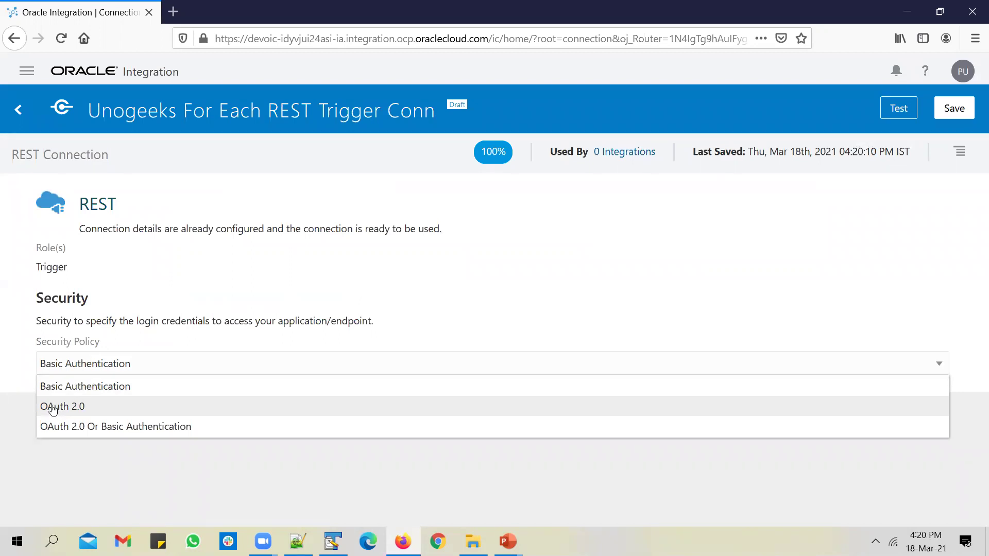
left_click(202, 286)
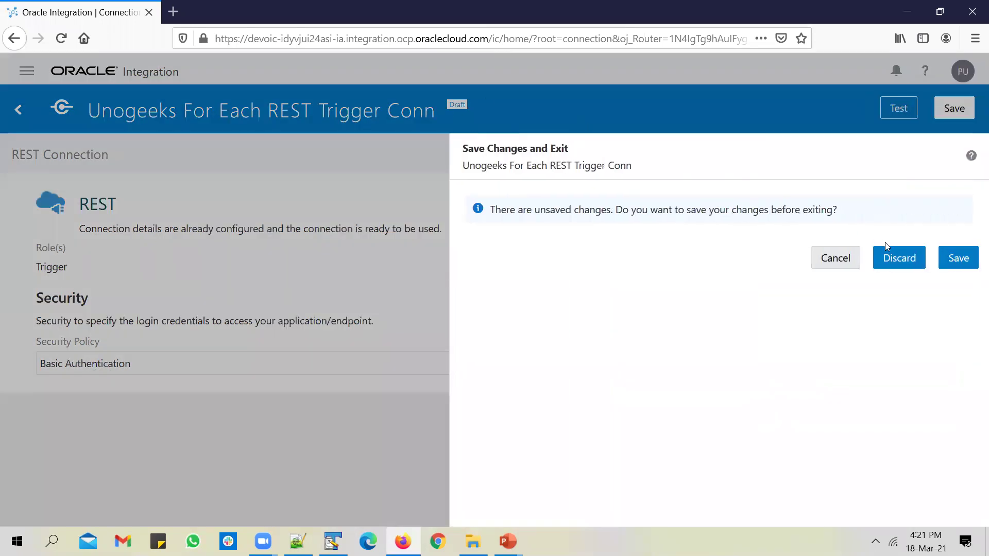
left_click(959, 259)
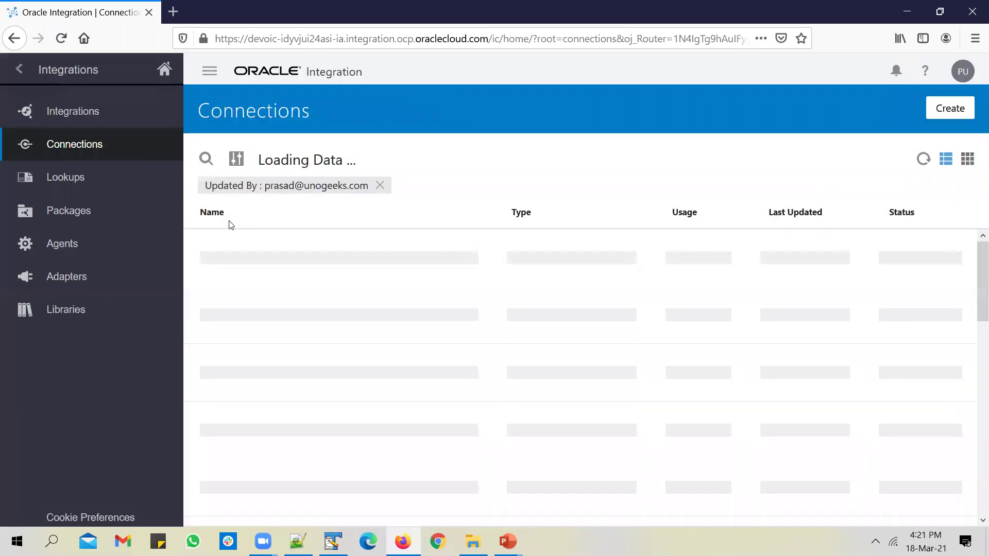
Step: Start a new integration in the App Driven Orchestration style
left_click(99, 119)
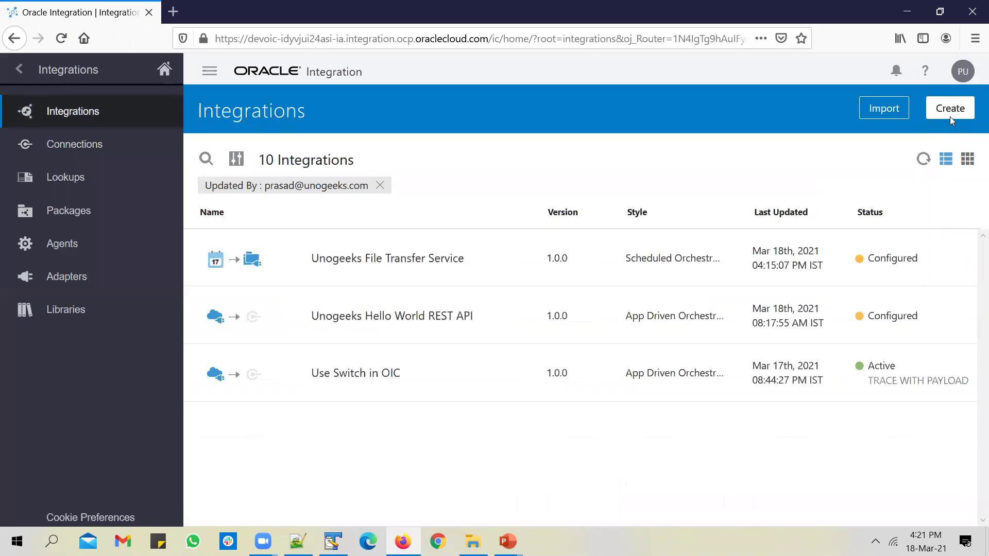
left_click(950, 111)
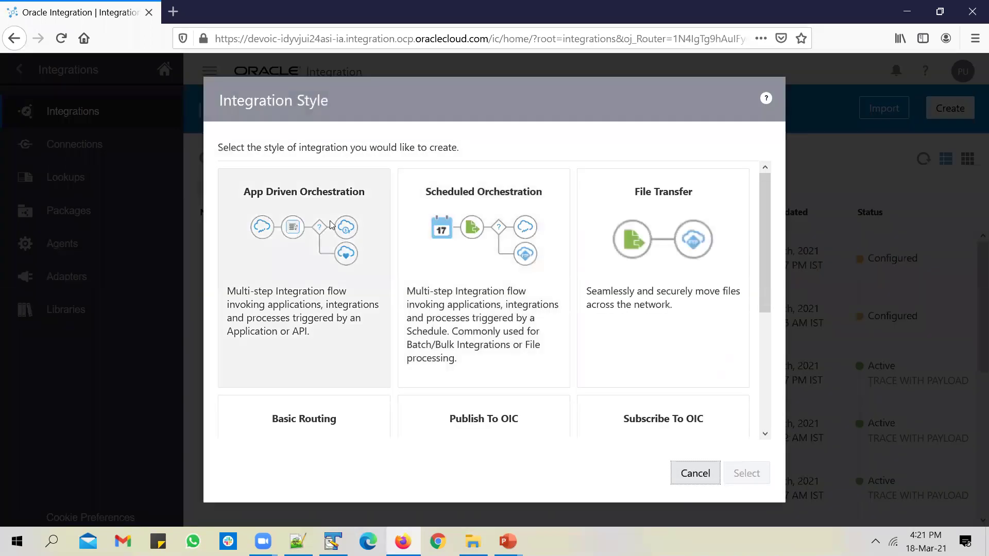
left_click(330, 220)
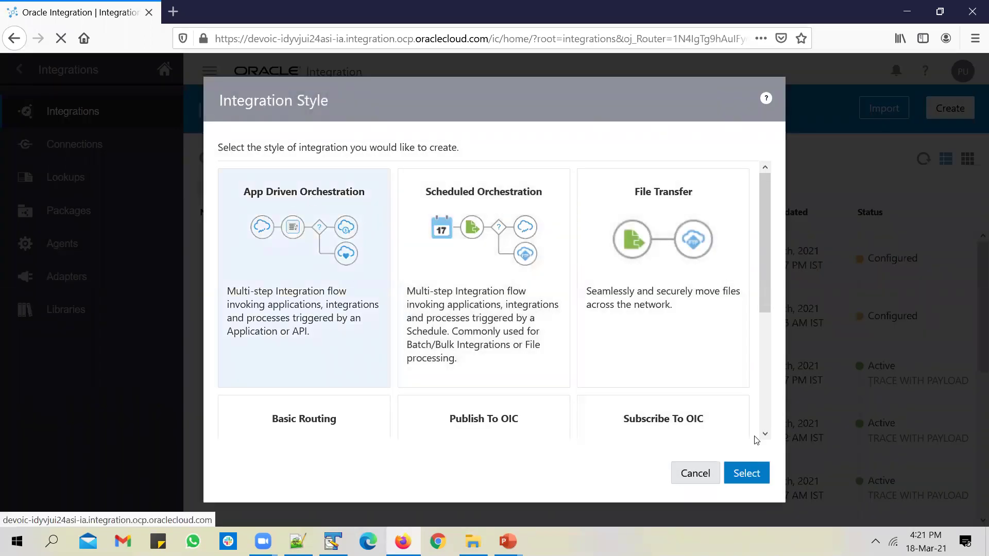
left_click(746, 474)
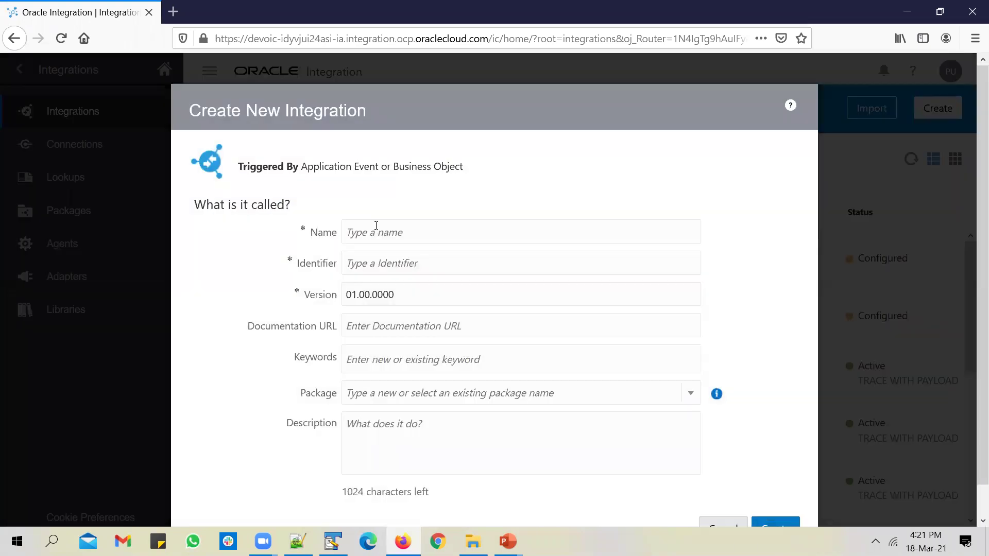
Step: Name the new integration "Unogeeks For Each Loop REST API"
left_click(376, 232)
type("Unogeeks")
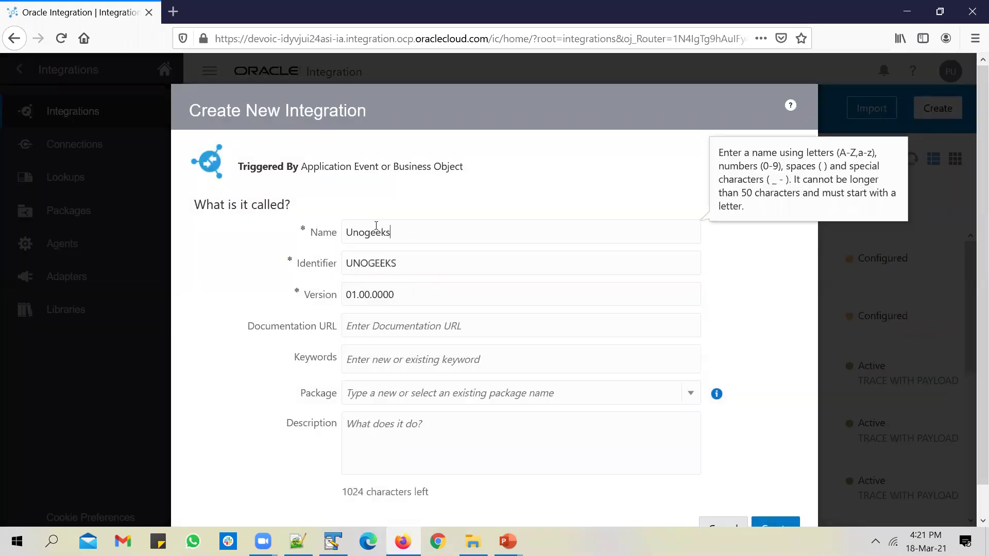
type(" Use For Each Loop")
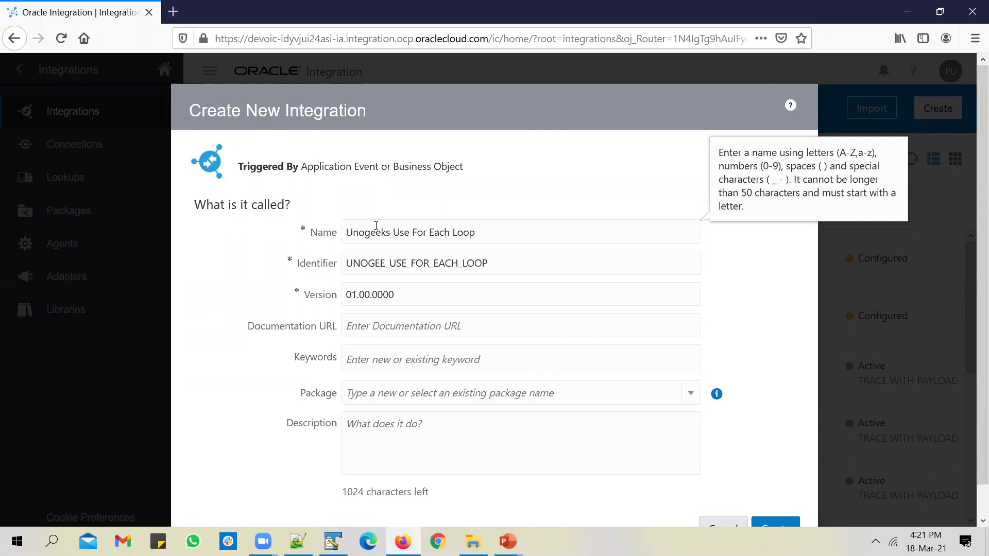
double_click(402, 234)
key("BackSpace")
type("REST API")
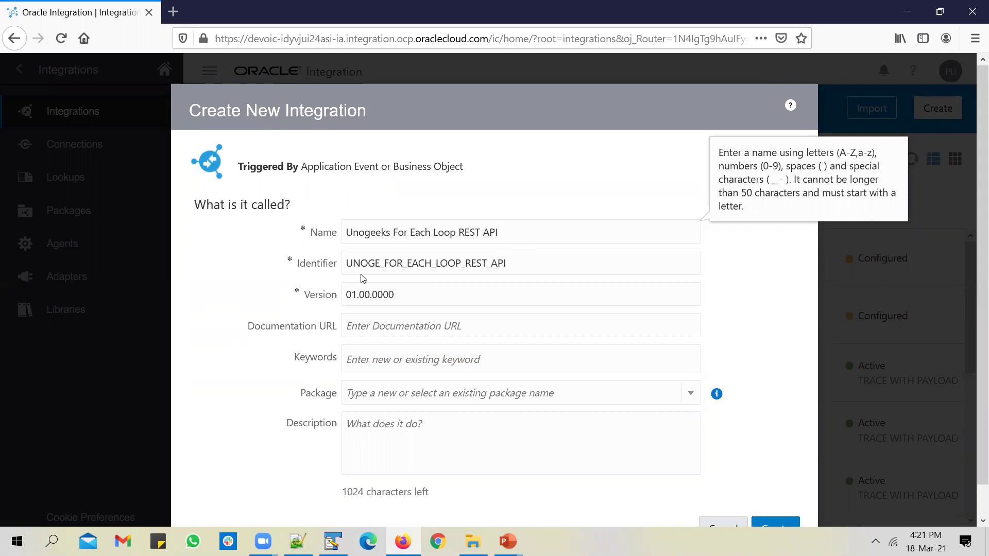
Step: Set the identifier to UNOGEEKS_FOR_EACH_LOOP_REST_API, assign the existing package unogeeks, and create the integration
left_click(379, 266)
type("EKS")
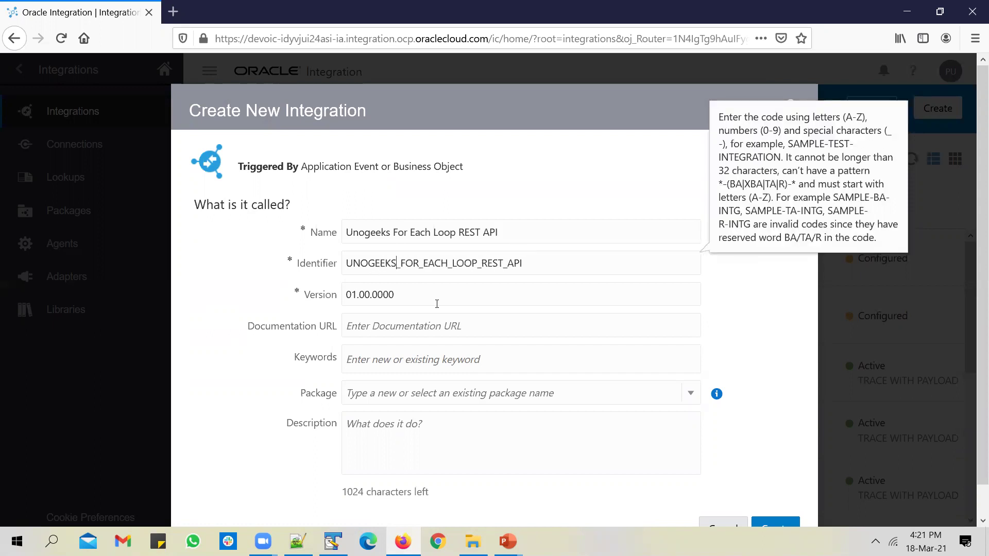
left_click(450, 390)
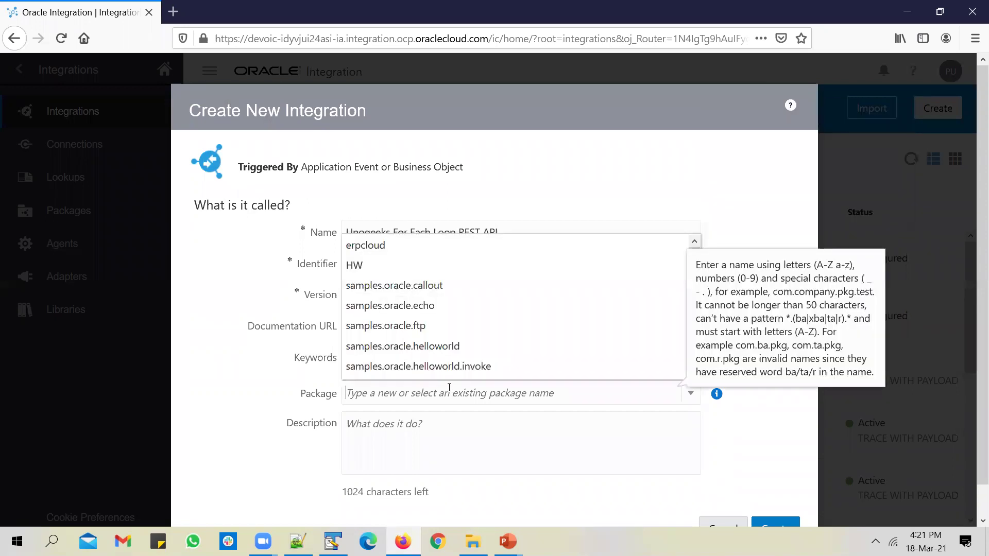
type("un")
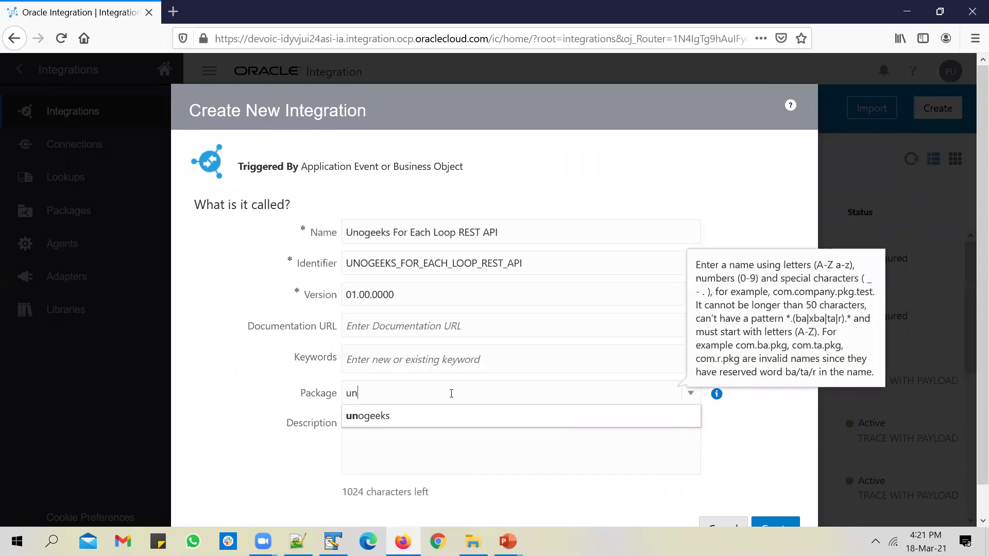
left_click(459, 416)
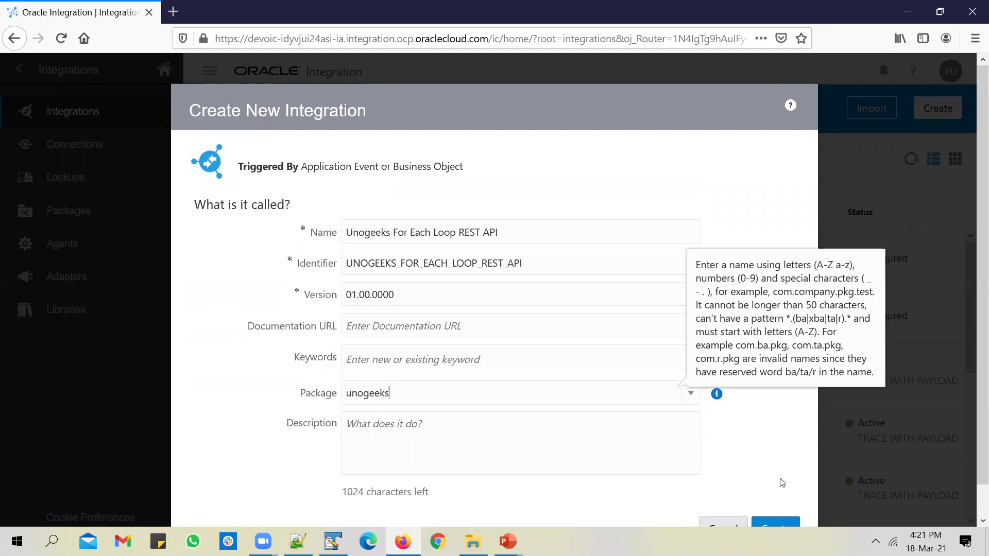
scroll(782, 482, "down", 1)
left_click(777, 497)
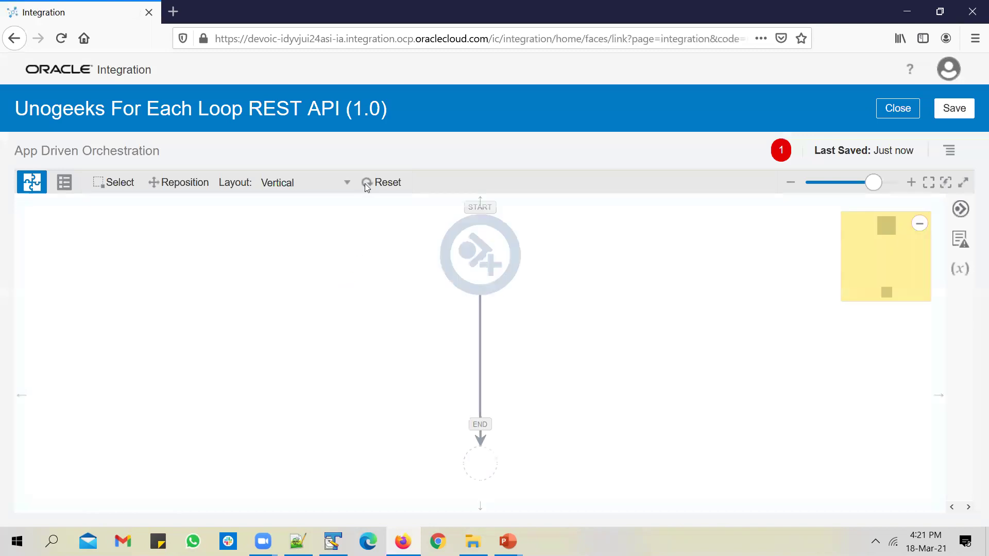
Step: Change the integration canvas layout to Horizontal and save the integration
left_click(341, 184)
left_click(326, 204)
left_click(954, 108)
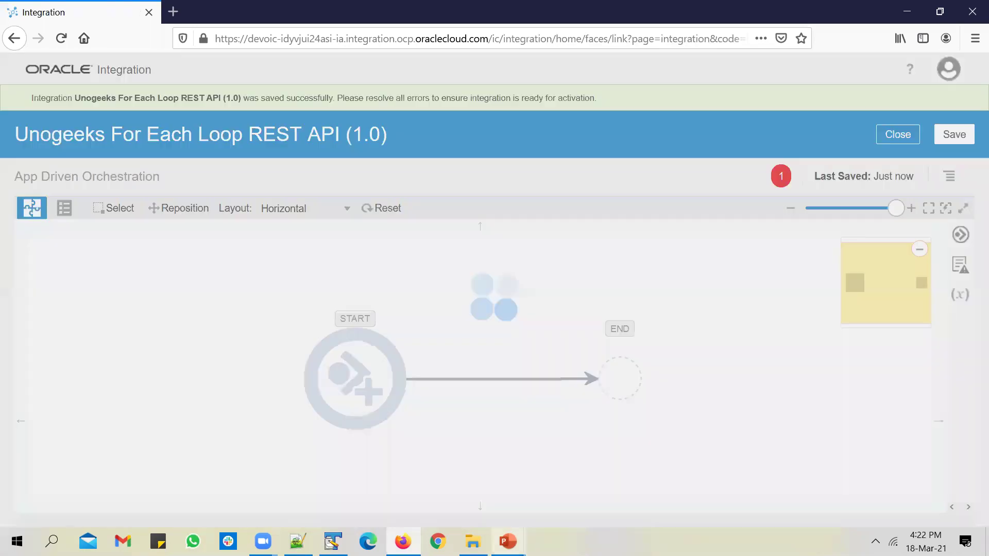
Step: Read the trigger configuration point on the PowerPoint outline slide and return to the integration in Firefox
mouse_move(508, 541)
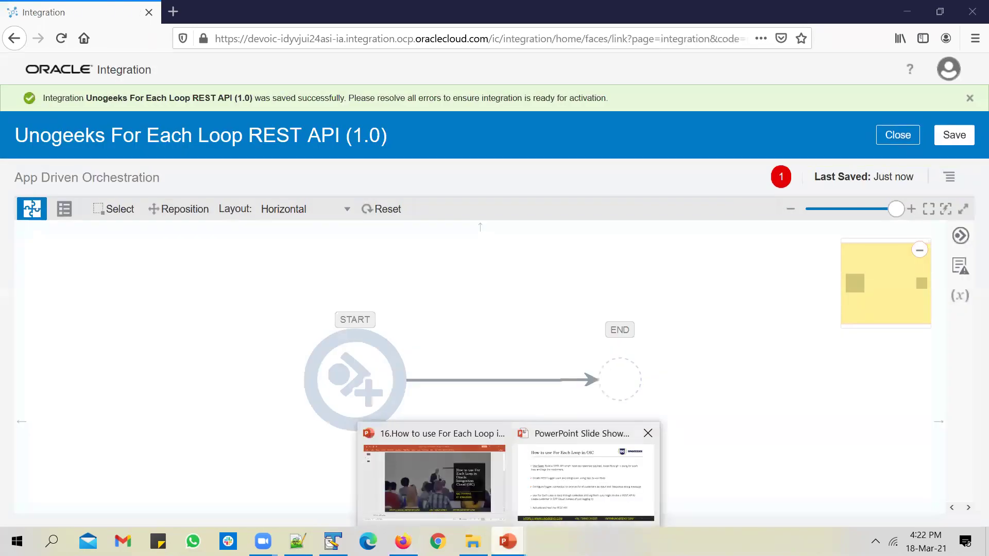
left_click(555, 510)
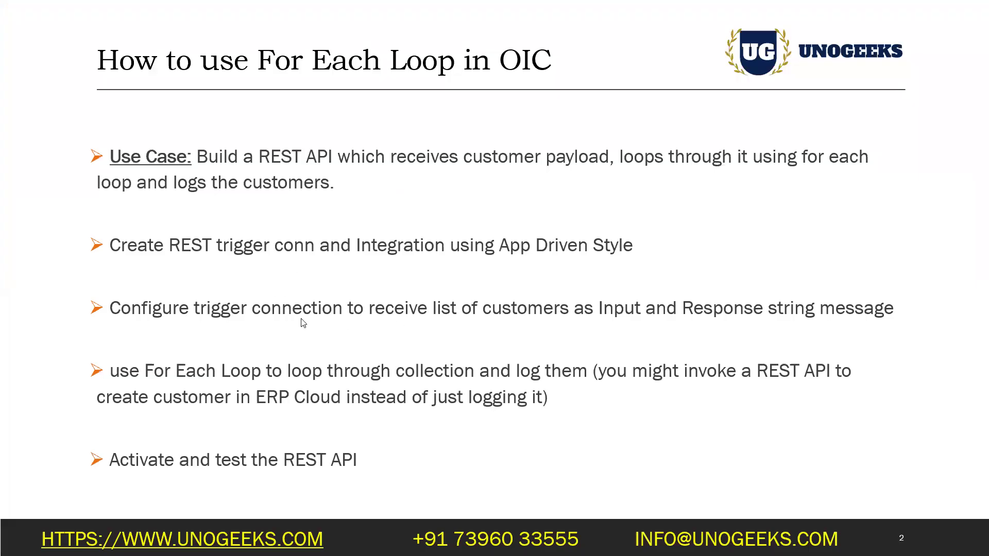
key("alt+Tab")
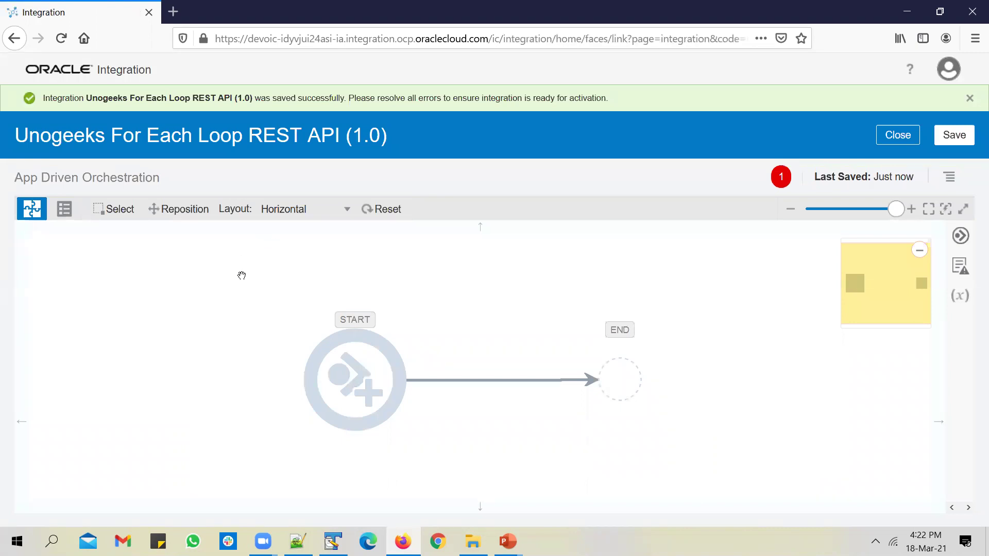
Step: Add the Unogeeks For Each REST connection as the integration's trigger and name the endpoint receiveCustomers
mouse_move(362, 365)
mouse_move(395, 357)
left_click(493, 318)
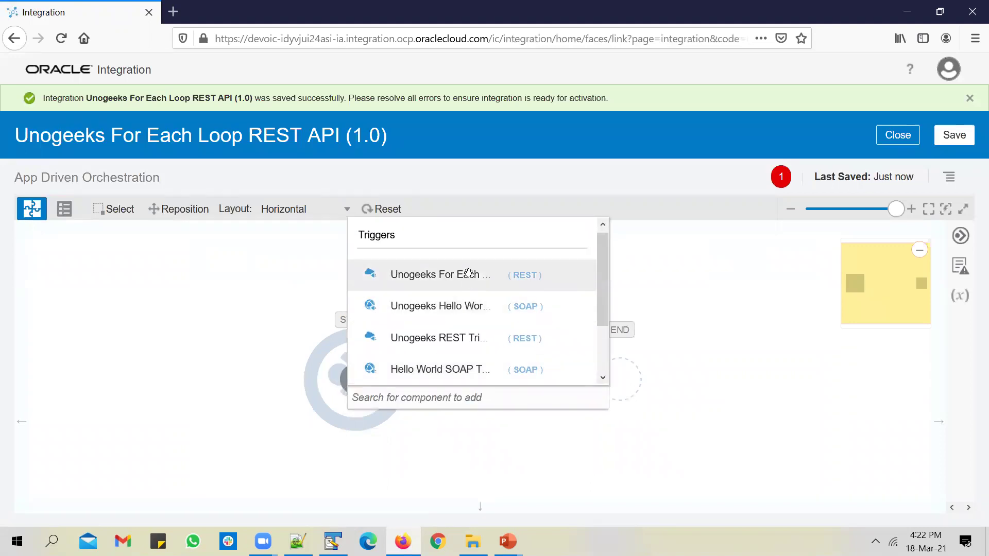
left_click(470, 276)
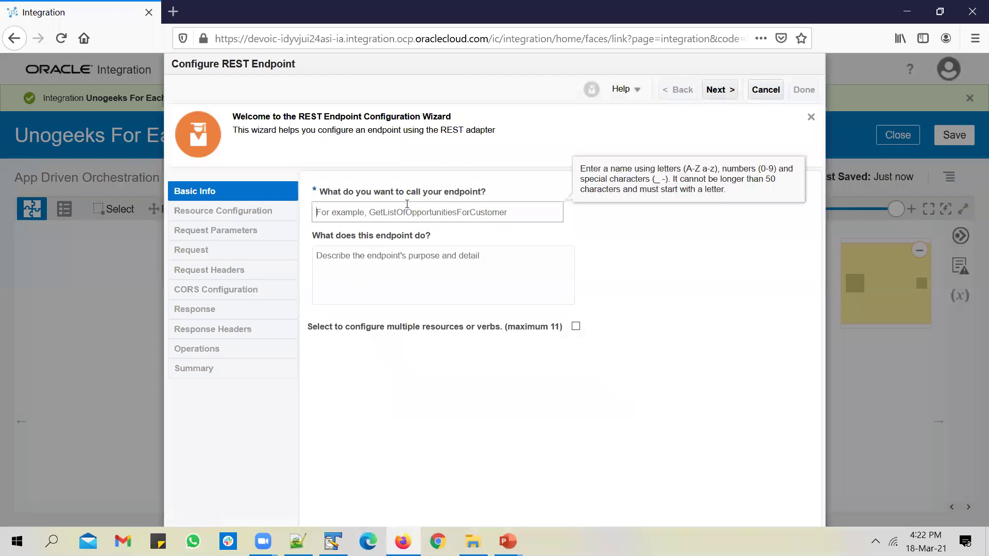
type("receive")
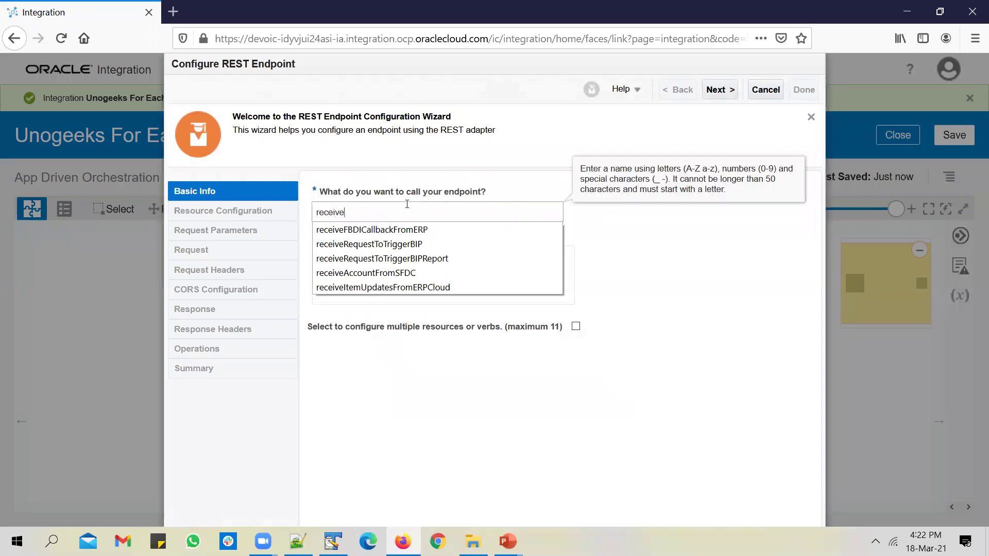
type("Customers")
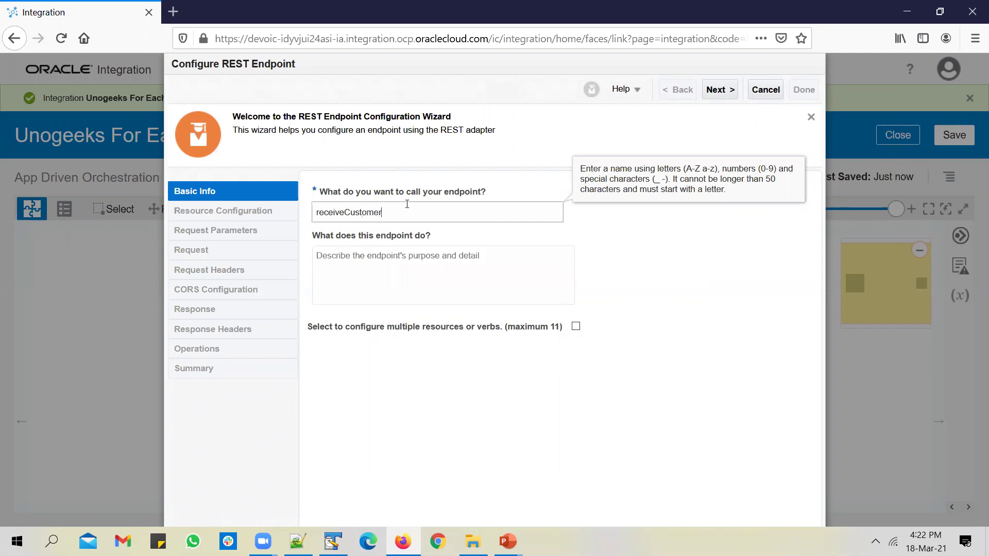
left_click(730, 91)
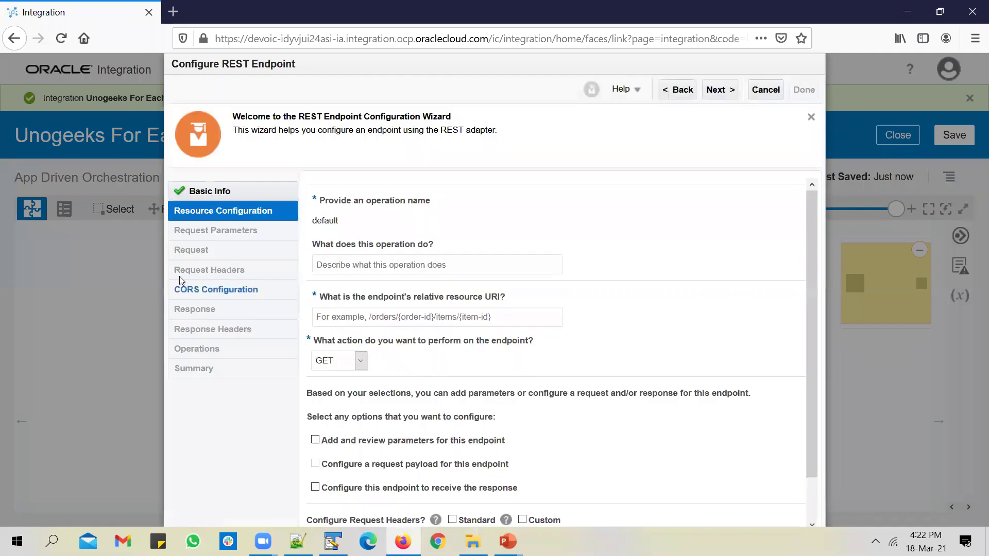
Step: Describe the endpoint's operation as "receive customers and log them"
left_click(400, 260)
type("rec")
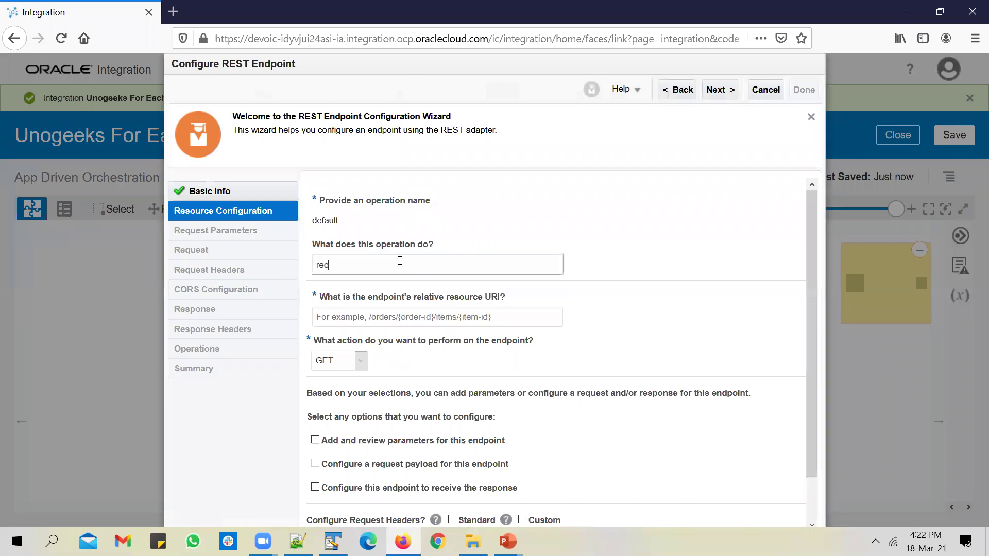
type("eive customers and loop throught")
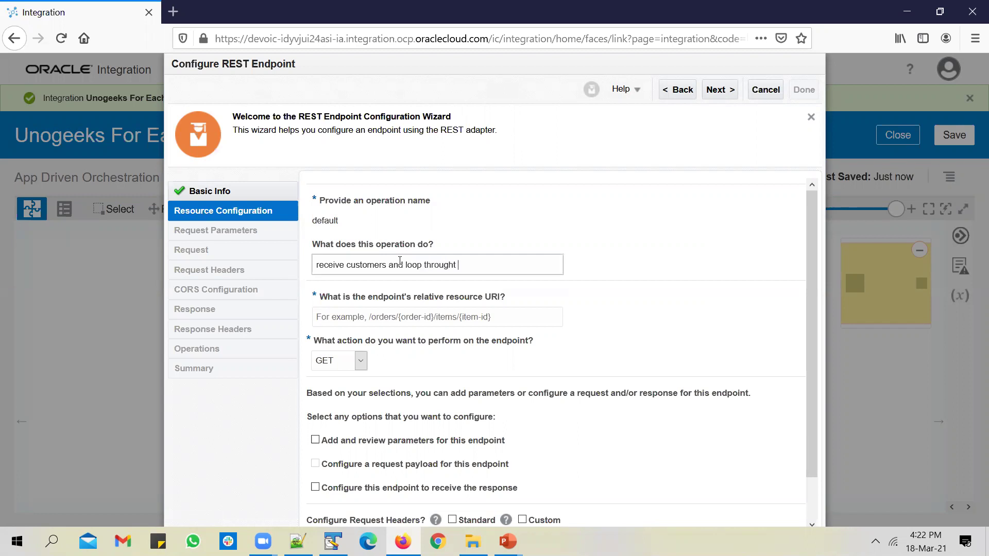
key("BackSpace")
key("BackSpace")
key("BackSpace")
key("BackSpace")
key("BackSpace")
key("BackSpace")
key("BackSpace")
key("BackSpace")
key("BackSpace")
key("BackSpace")
key("BackSpace")
key("BackSpace")
key("BackSpace")
type("log them")
left_click(407, 316)
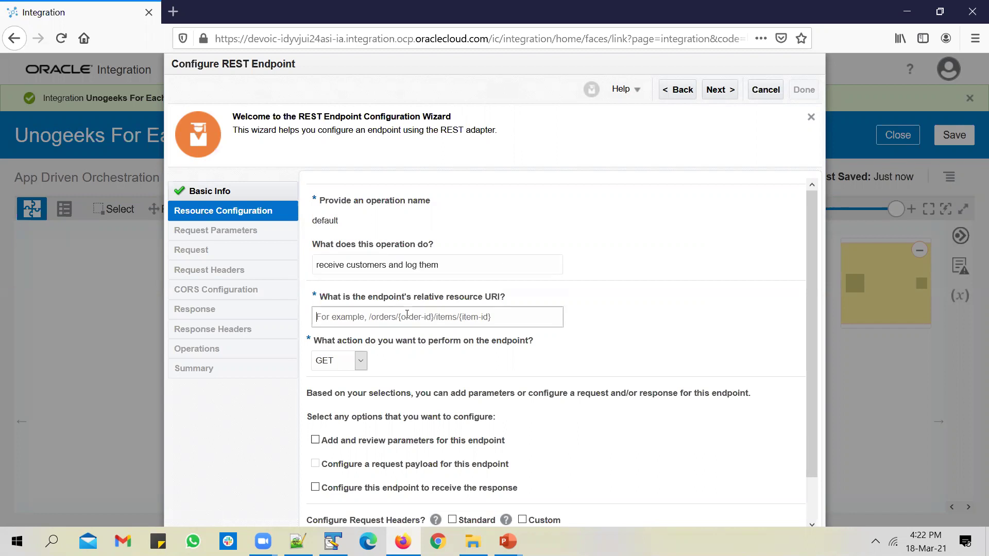
type("/")
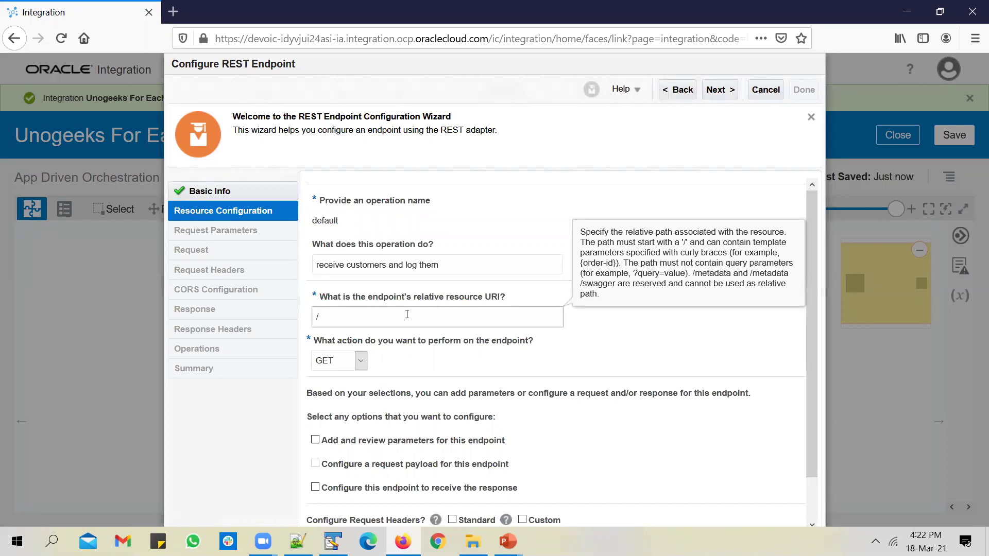
key("BackSpace")
type("/")
key("BackSpace")
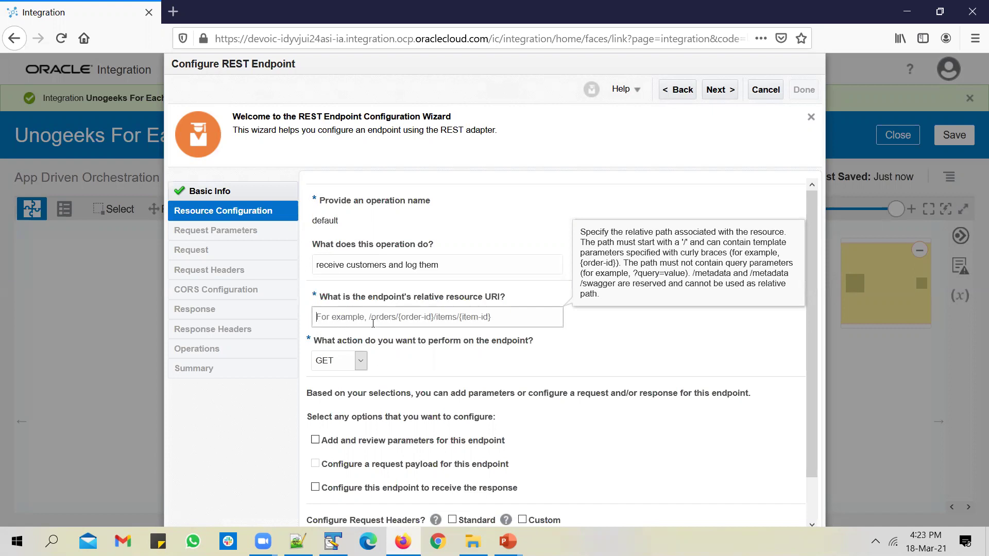
left_click(398, 318)
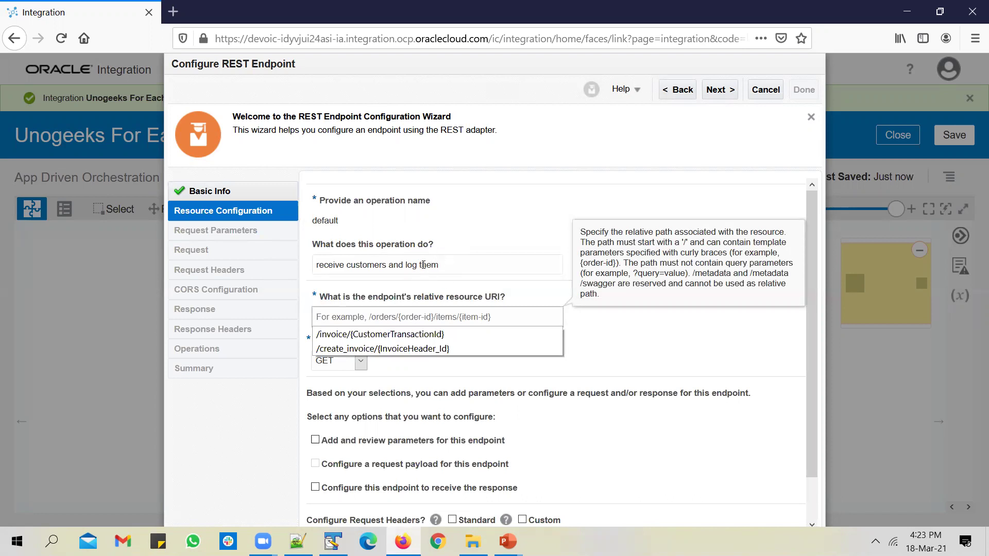
Step: Check the customer list in 16.0.customers.json in Notepad++, return to Firefox, and set the endpoint's relative resource URI to /
left_click(299, 543)
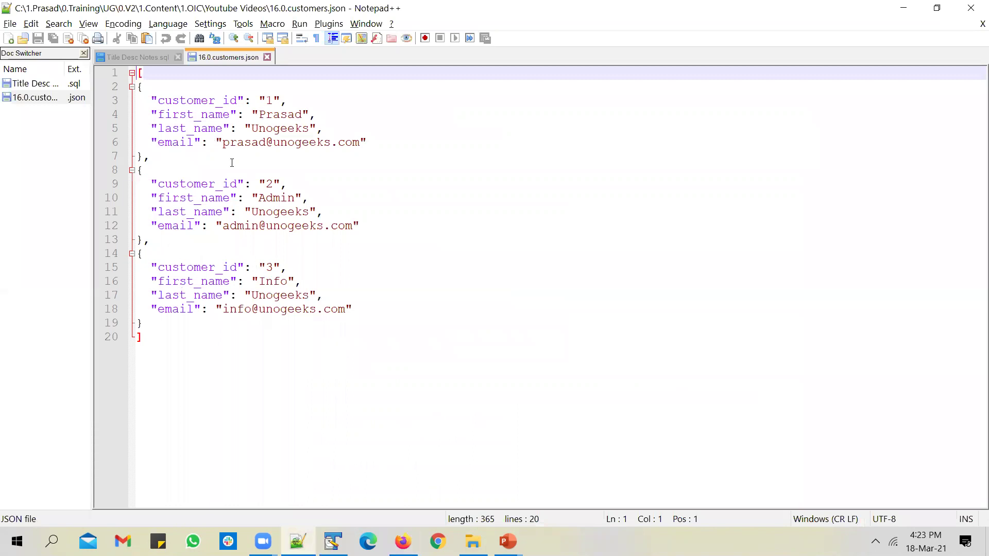
left_click(404, 541)
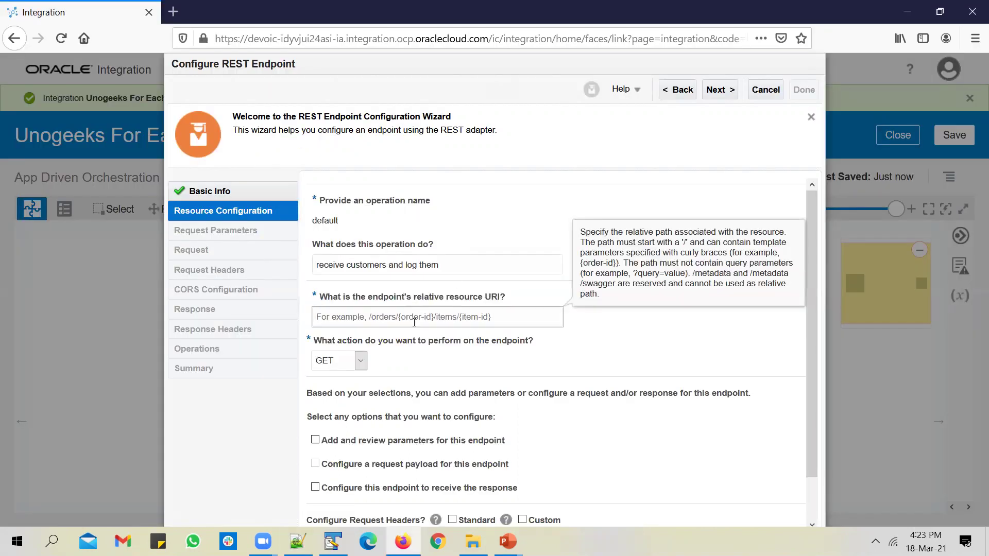
type("/")
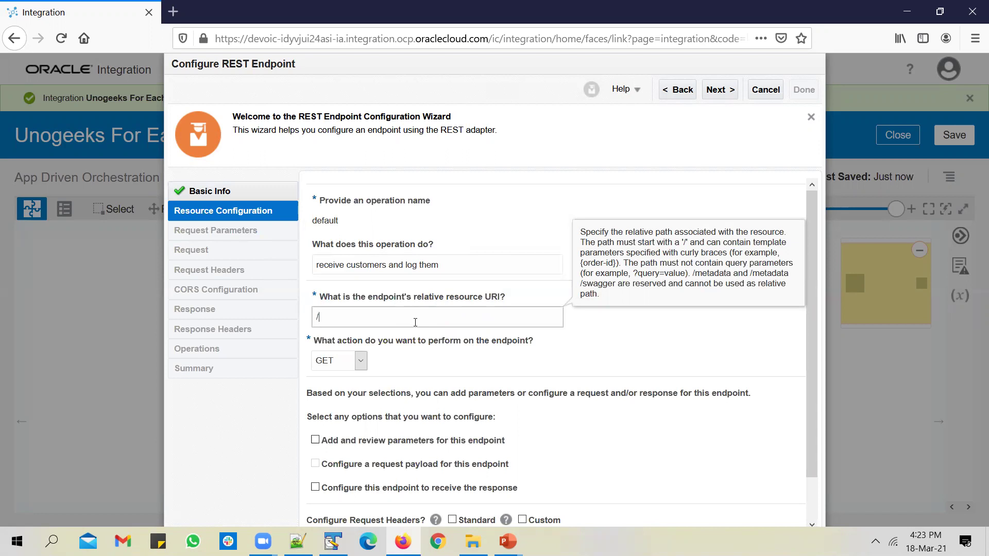
Step: Set the action performed on the endpoint to POST
scroll(415, 323, "down", 1)
left_click(359, 315)
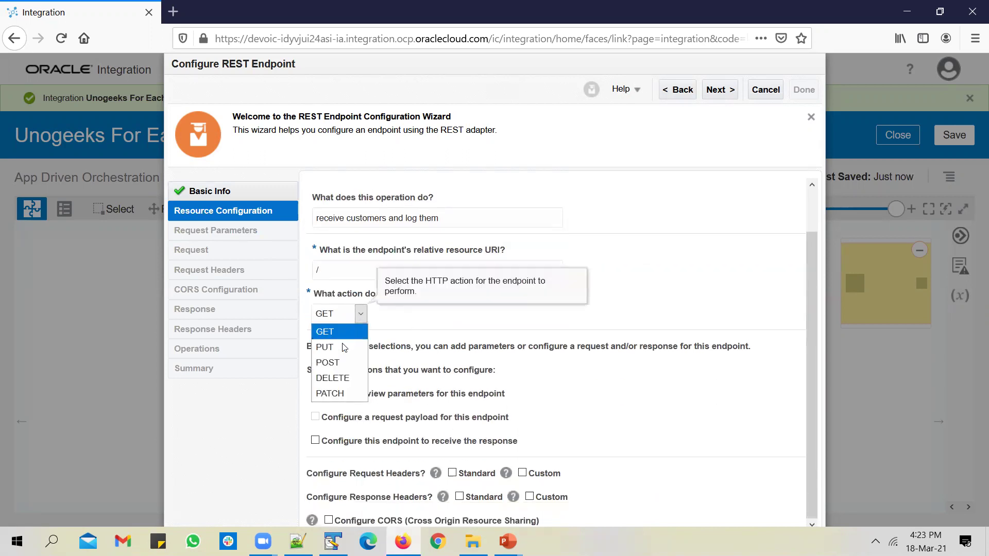
scroll(344, 348, "up", 1)
left_click(360, 365)
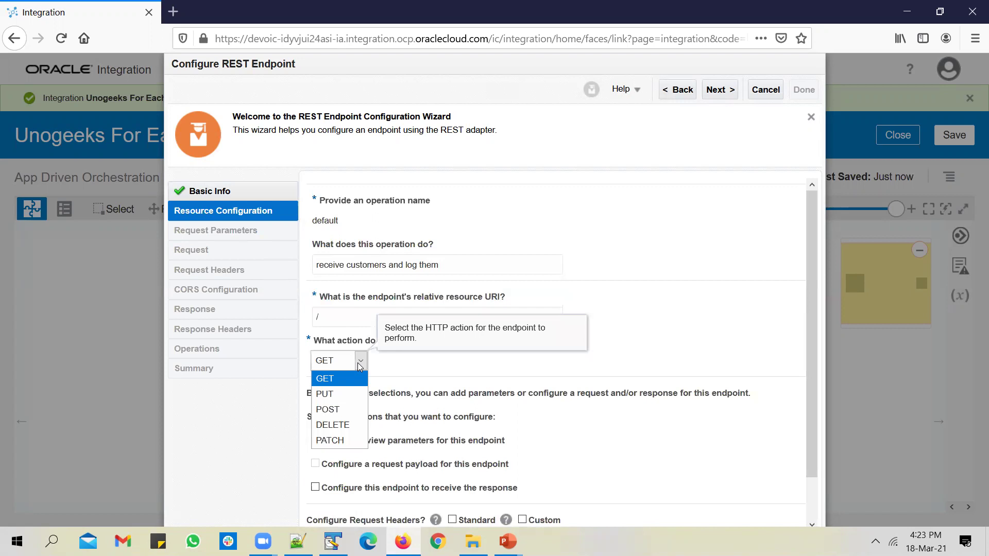
left_click(342, 409)
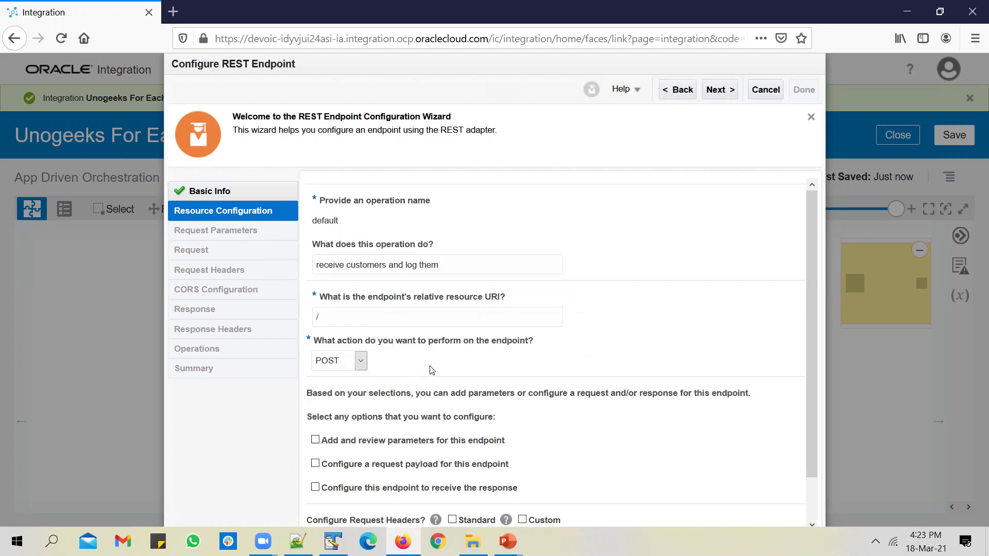
Step: Review the customer records in 16.0.customers.json in Notepad++ and return to the endpoint configuration in Firefox
key("alt+Tab")
key("alt+Tab")
key("alt+Tab")
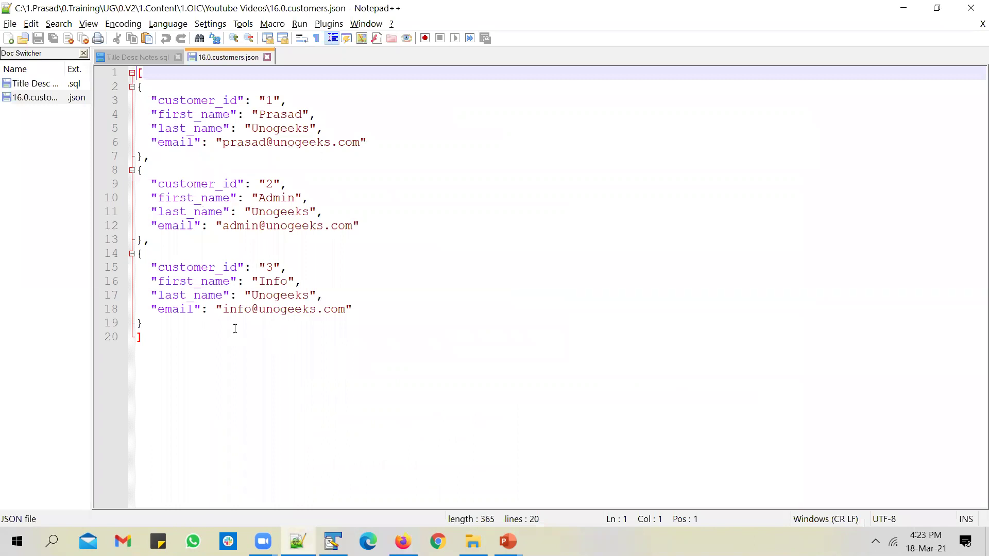
key("alt+Tab")
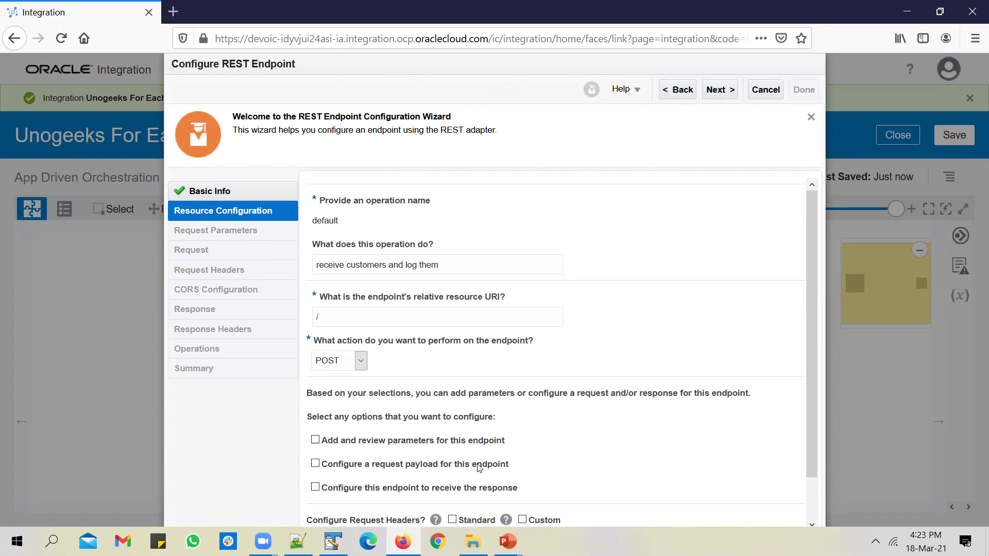
Step: Try the GET action to compare the payload options it offers, and restore the POST action
left_click(360, 361)
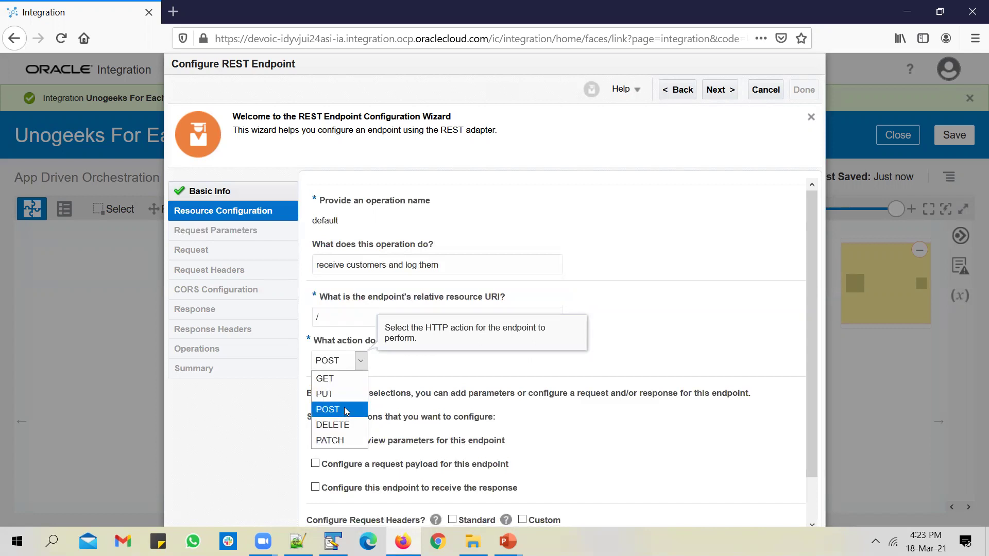
left_click(334, 378)
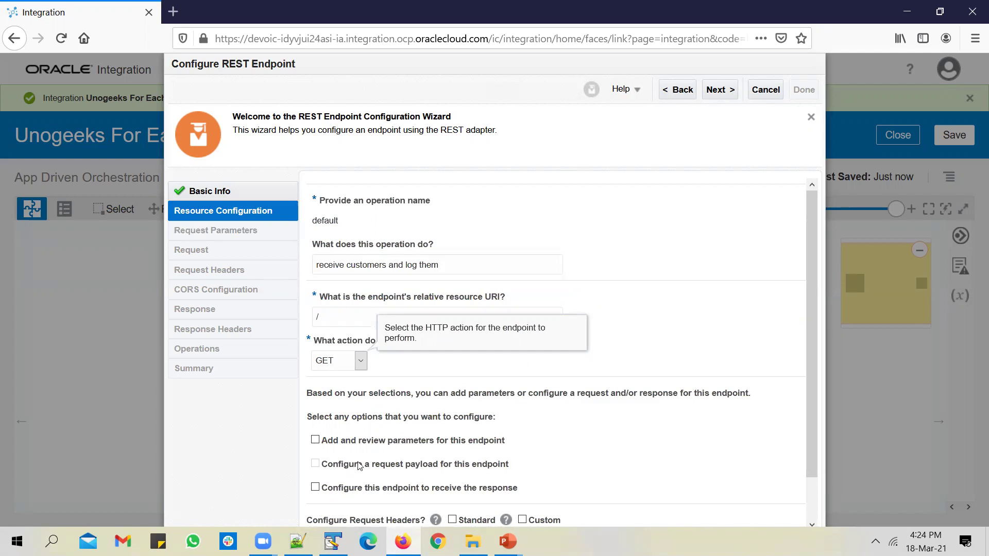
left_click(360, 361)
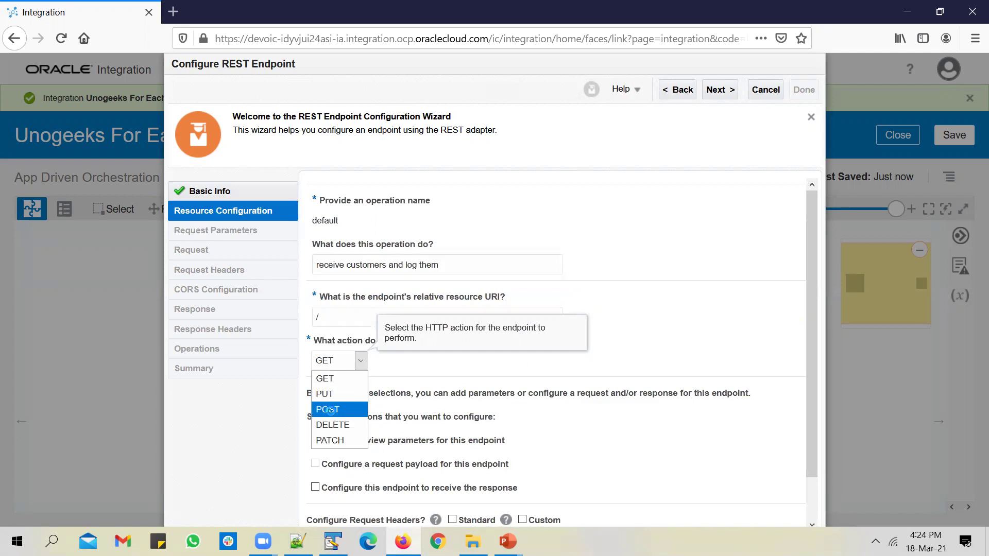
left_click(328, 409)
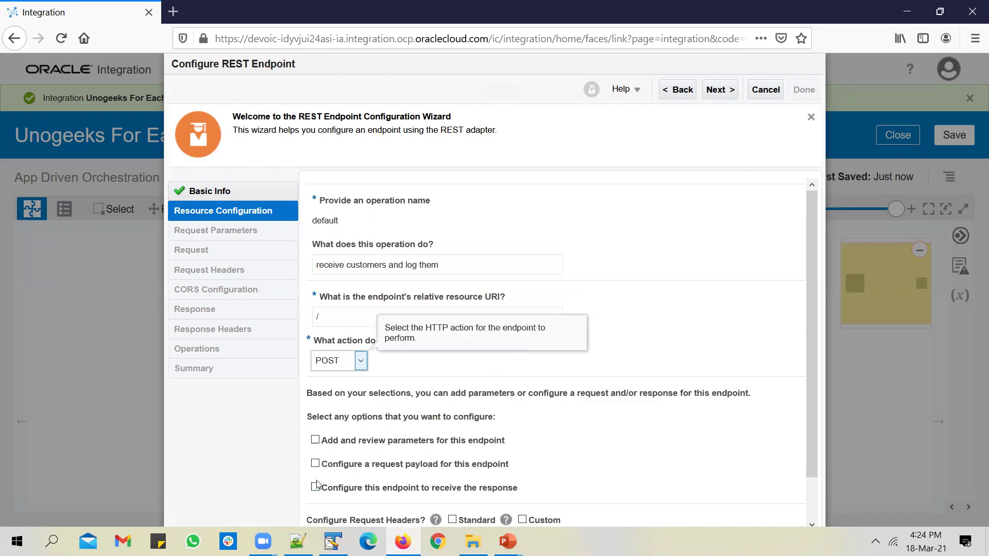
Step: Enable both the request payload and the response for this endpoint and continue to the request configuration
left_click(314, 463)
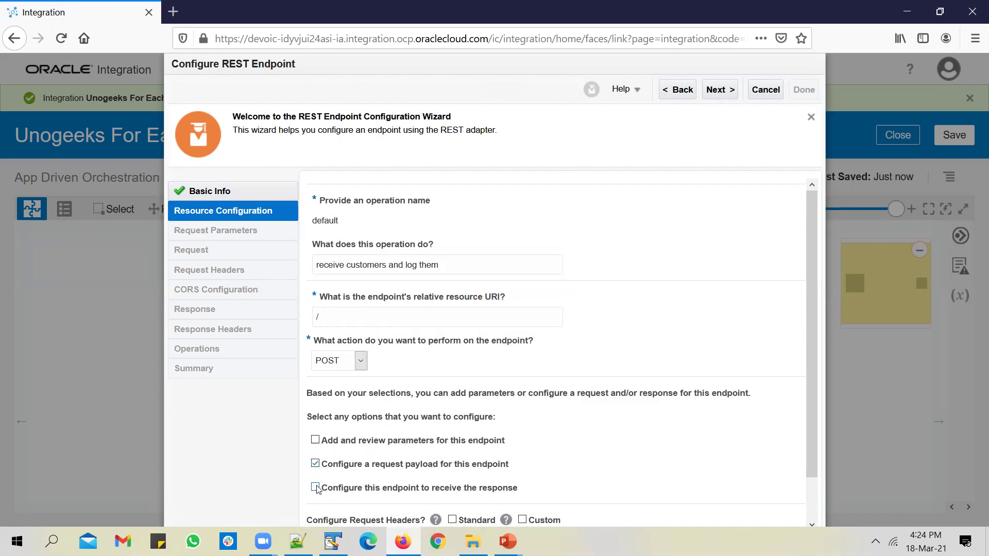
left_click(316, 488)
left_click(718, 89)
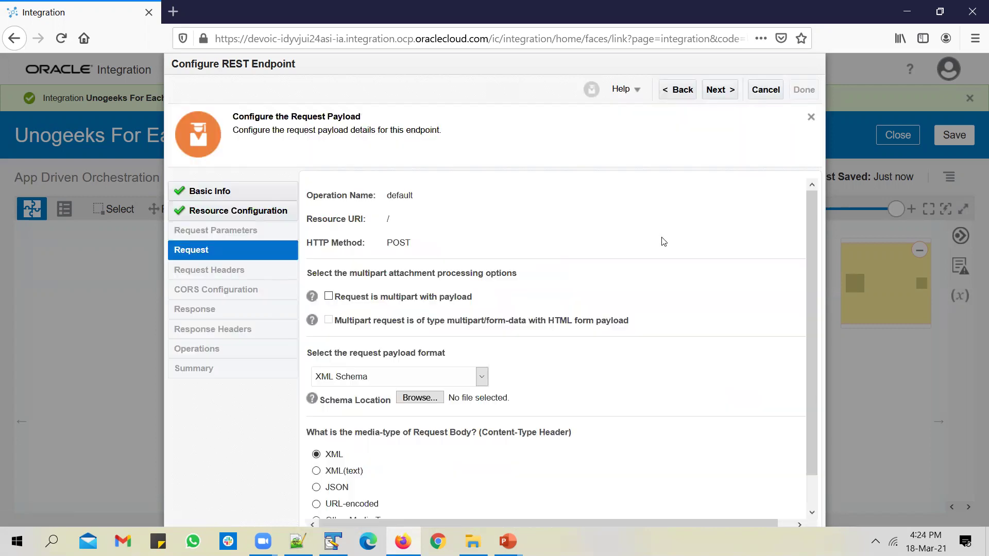
Step: Set the request payload format to JSON Sample and open the inline sample entry
left_click(436, 379)
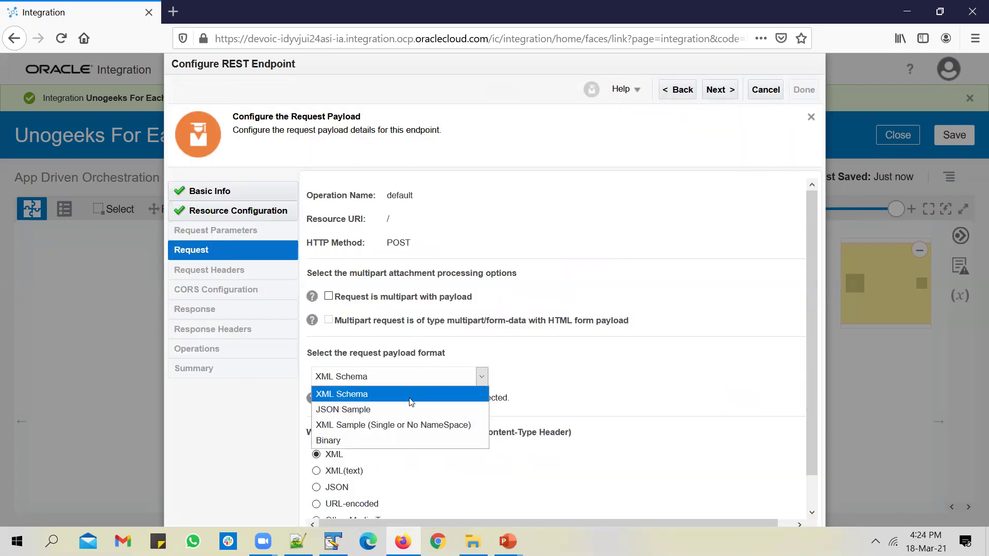
left_click(396, 409)
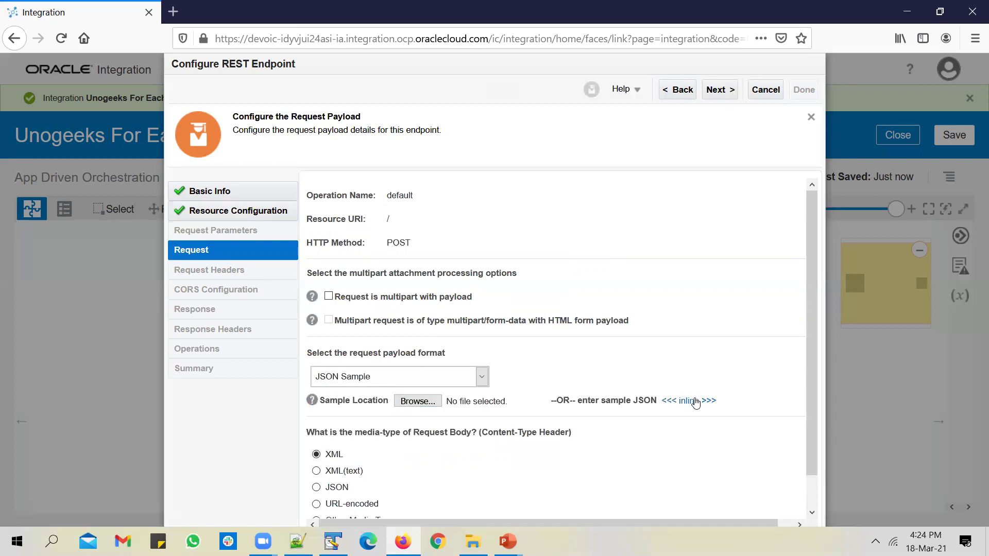
left_click(696, 401)
Step: Copy the entire contents of 16.0.customers.json from Notepad++ and paste them as the request's sample JSON in Firefox
key("alt+Tab")
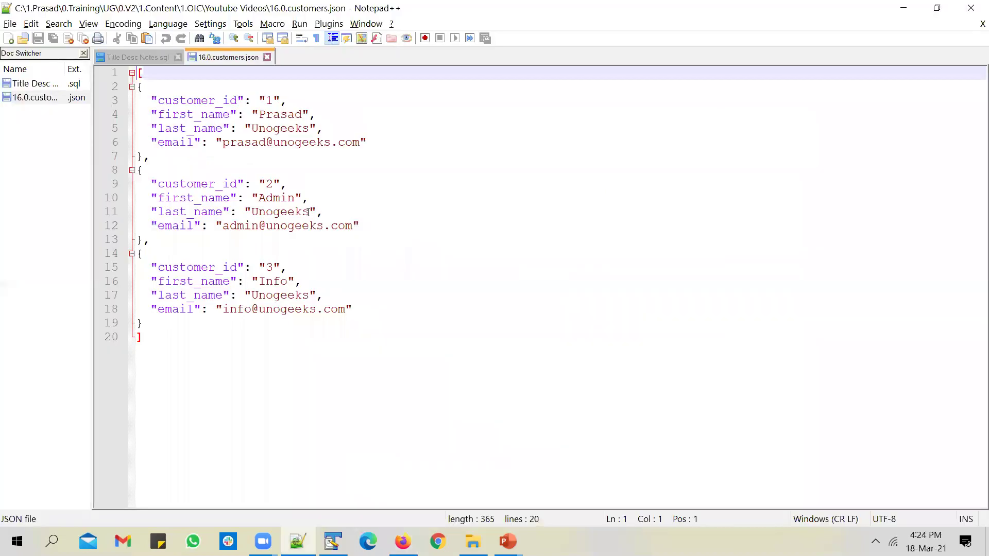
left_click(316, 219)
key("ctrl+a")
key("ctrl+c")
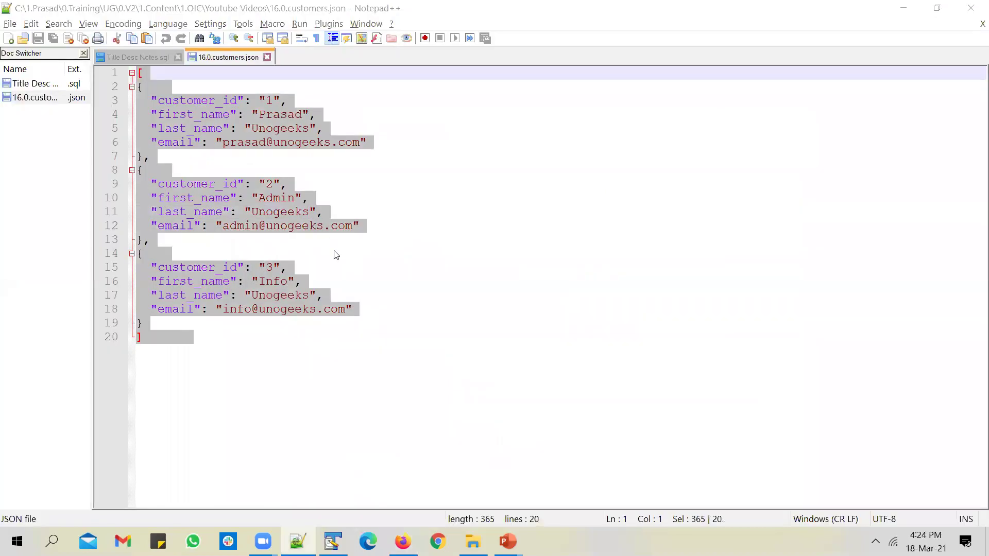
key("alt+Tab")
left_click(375, 282)
key("ctrl+v")
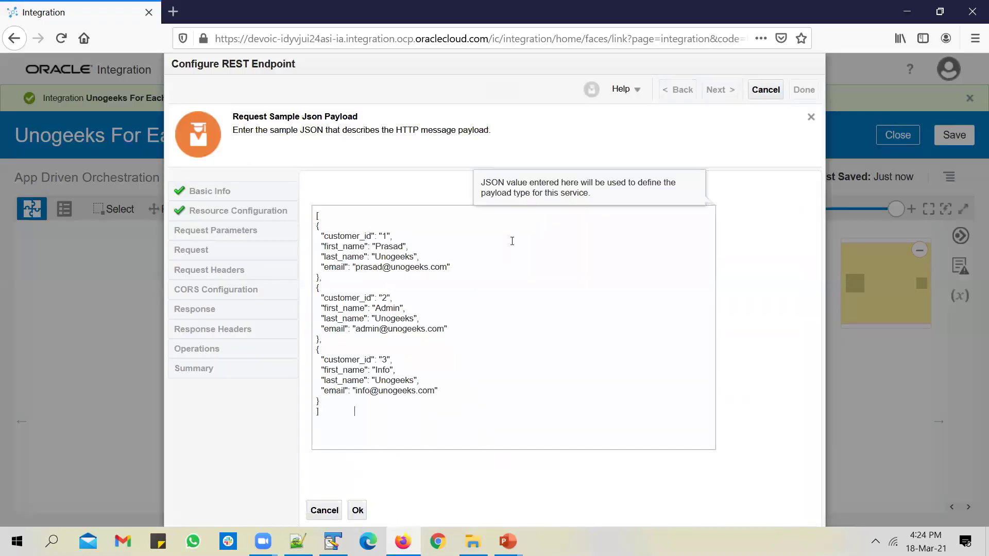
left_click(771, 264)
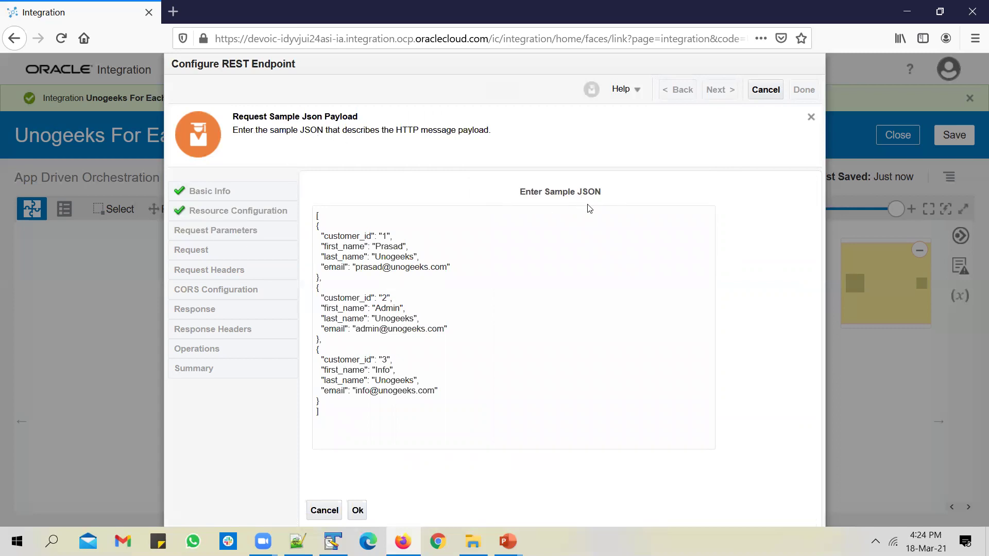
Step: Examine the sample JSON's structure: the first customer object, its customer_id pair, and the square brackets enclosing the customer array
left_click(318, 215)
left_click_drag(317, 227, 319, 278)
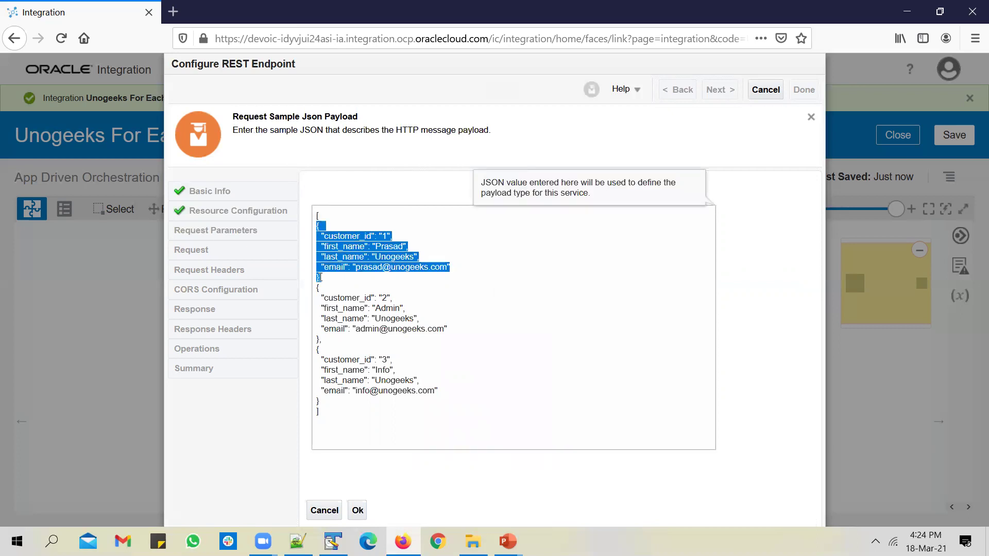
left_click(320, 277)
double_click(346, 235)
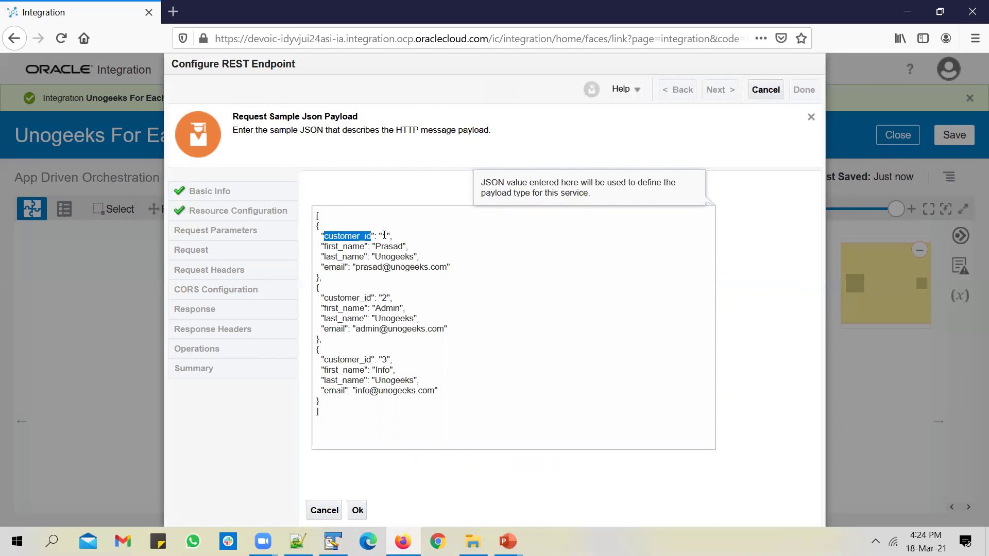
double_click(384, 235)
left_click(322, 236)
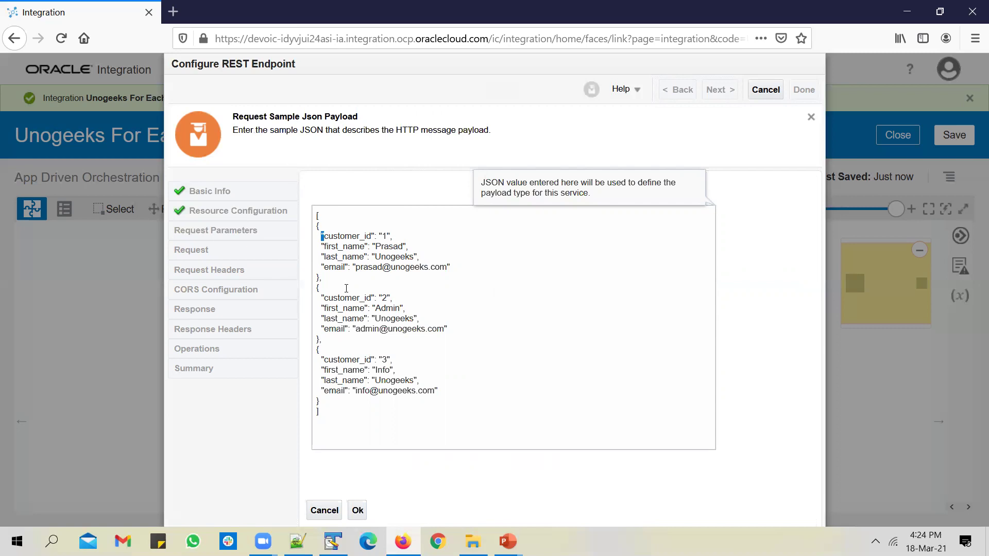
left_click_drag(318, 227, 320, 278)
left_click(320, 278)
left_click_drag(323, 216, 317, 215)
left_click_drag(323, 412, 315, 412)
left_click(319, 413)
double_click(319, 412)
left_click(318, 412)
double_click(319, 412)
double_click(317, 217)
Step: Accept the pasted customer array as the request's sample JSON payload
left_click(358, 510)
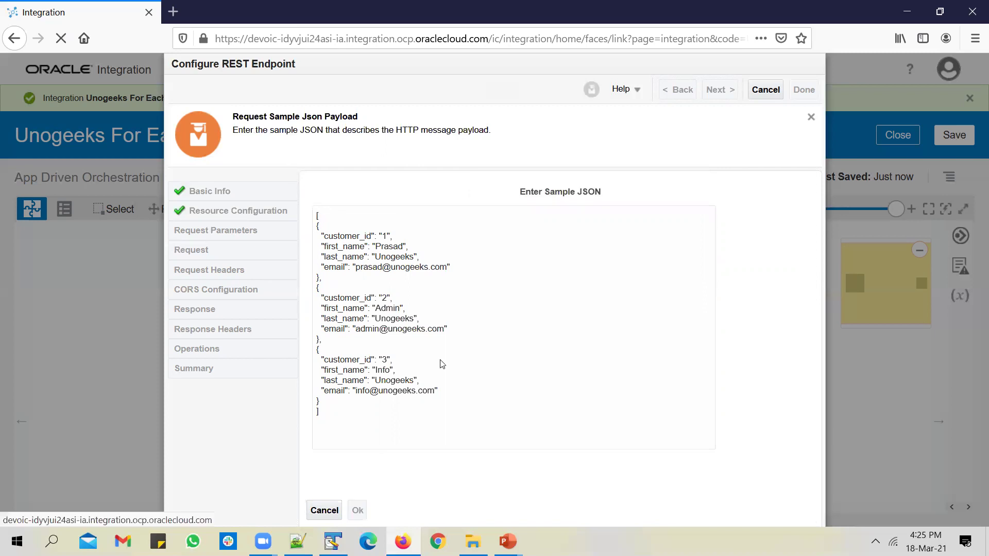
Step: Proceed to the response configuration, set the response payload format to JSON Sample and open the inline sample entry
scroll(443, 359, "down", 2)
left_click(719, 90)
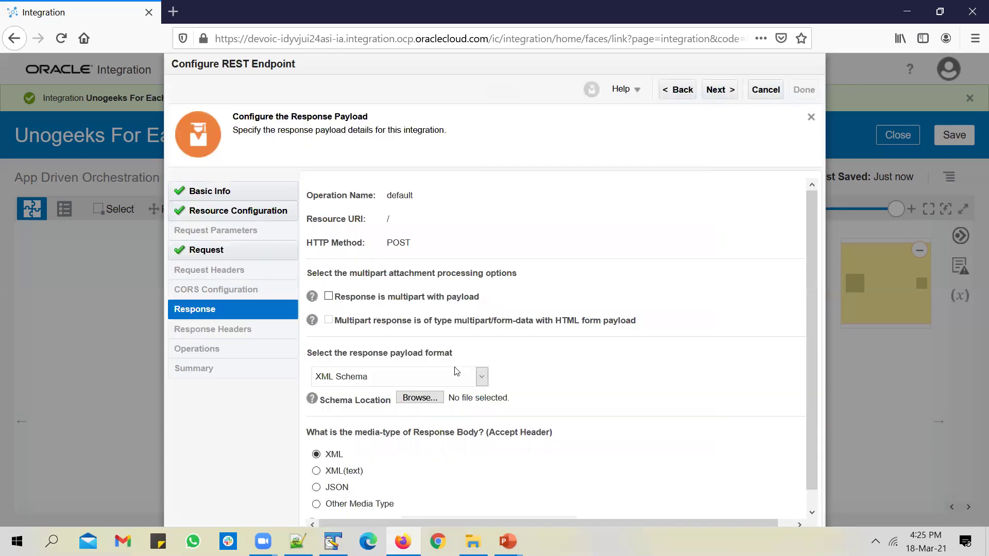
left_click(436, 379)
left_click(410, 406)
left_click(694, 401)
Step: Enter {"Response": "Customers processed successfully"} as the response's sample JSON and accept it
left_click(484, 260)
type("{")
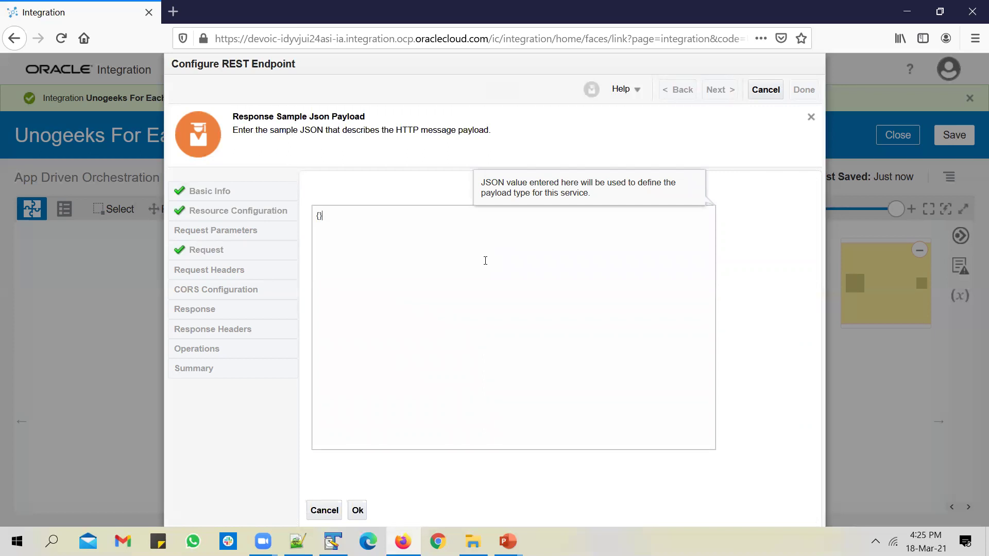
key("Return")
type("\"Respk")
key("BackSpace")
type("onse\"")
type(": \"")
type("Customer")
type("s processed succ")
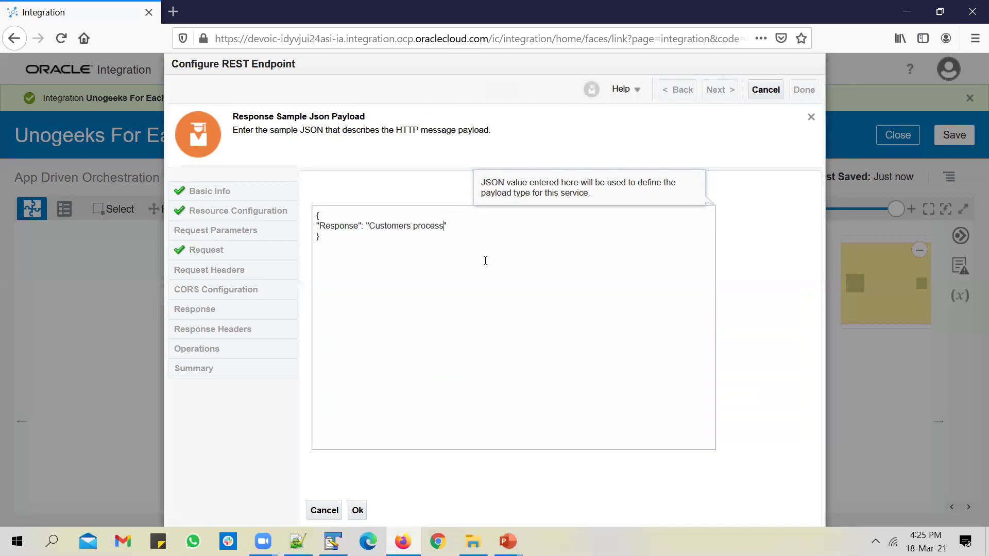
type("essfully")
left_click(357, 511)
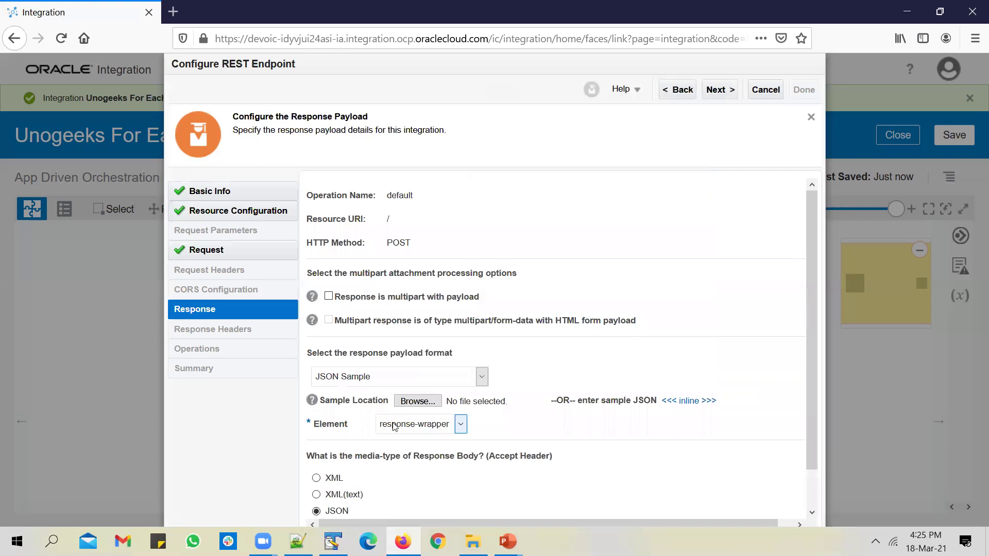
Step: Complete the REST endpoint configuration of the receiveCustomers trigger and return to the integration canvas
left_click(718, 90)
left_click(804, 91)
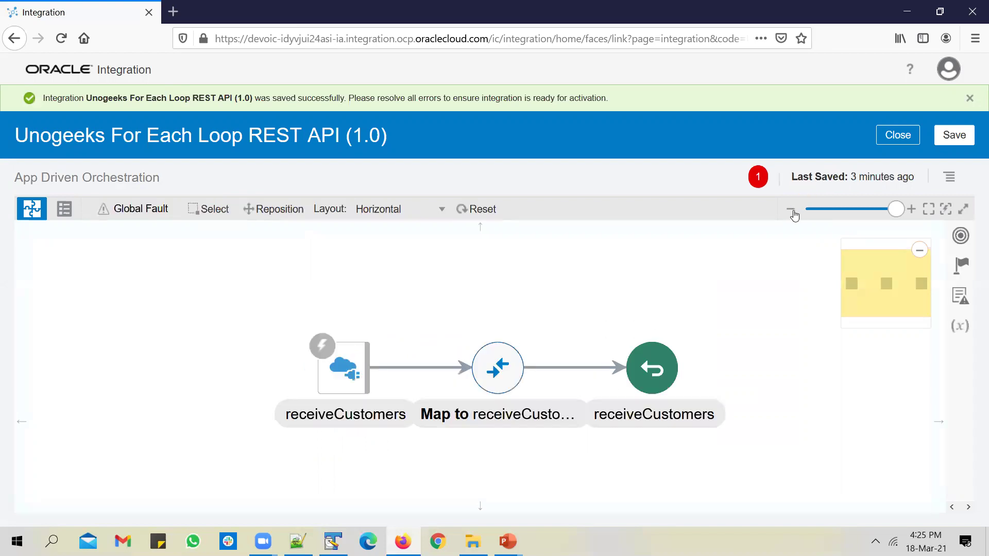
left_click(791, 209)
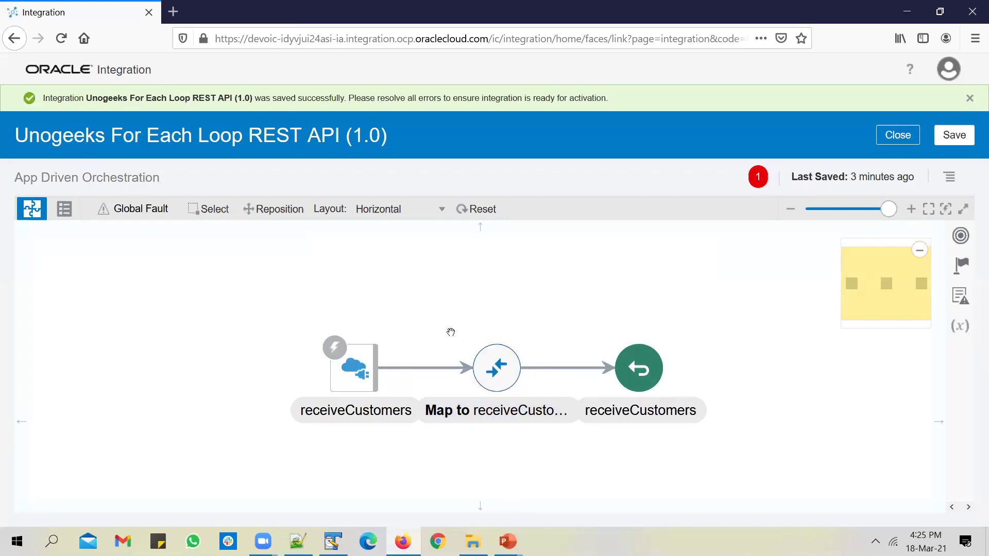
Step: Add a For Each action between the receiveCustomers trigger and the map, and name it processEachCustomer
mouse_move(425, 368)
mouse_move(436, 350)
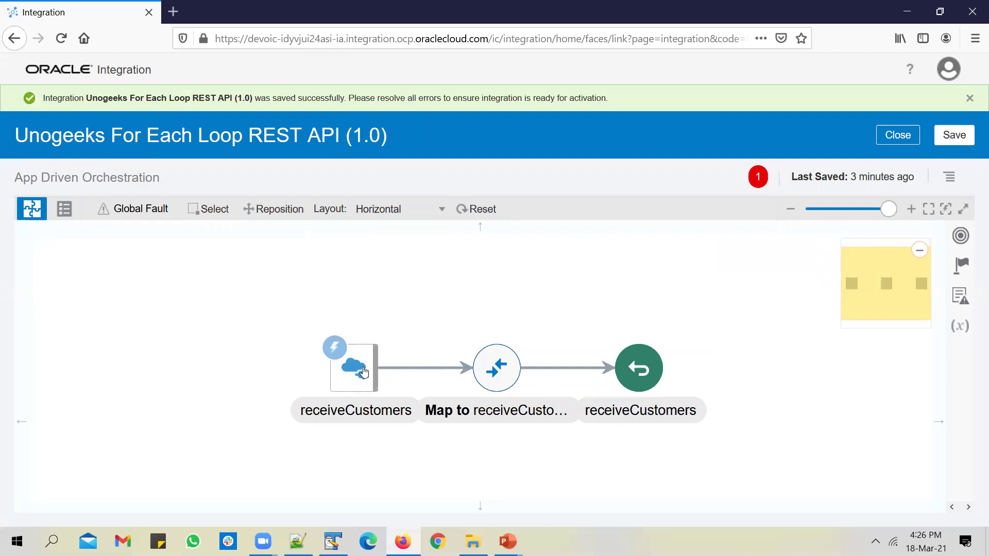
left_click(961, 266)
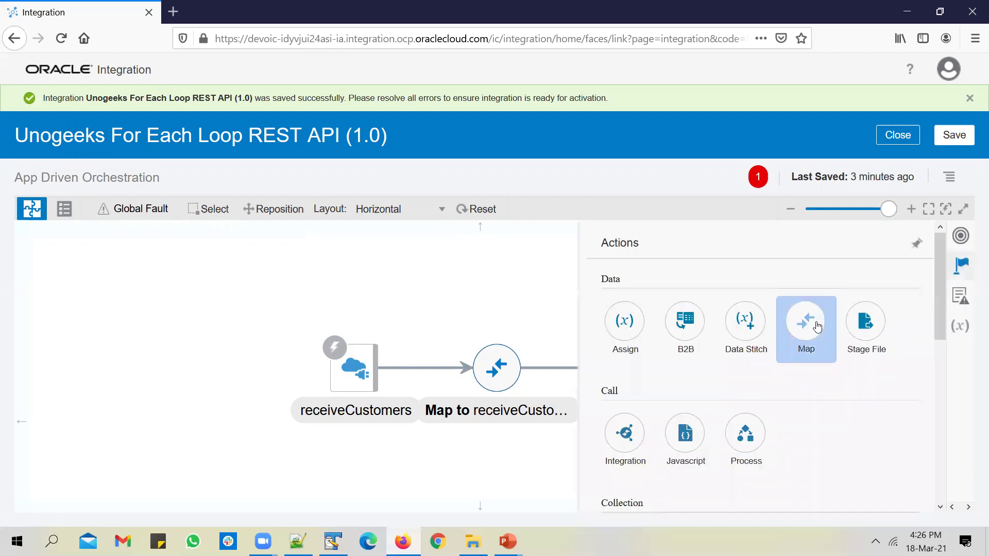
scroll(813, 310, "down", 4)
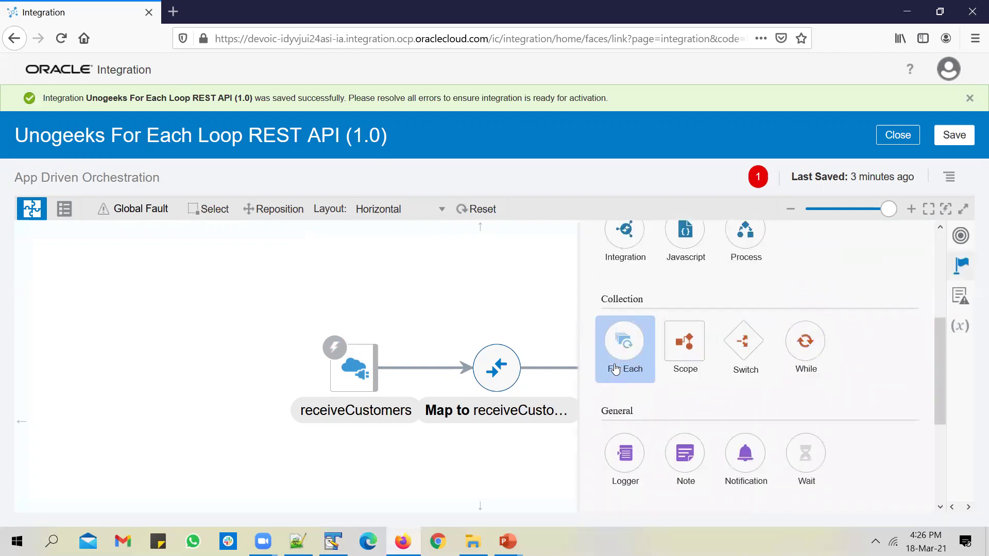
mouse_move(626, 353)
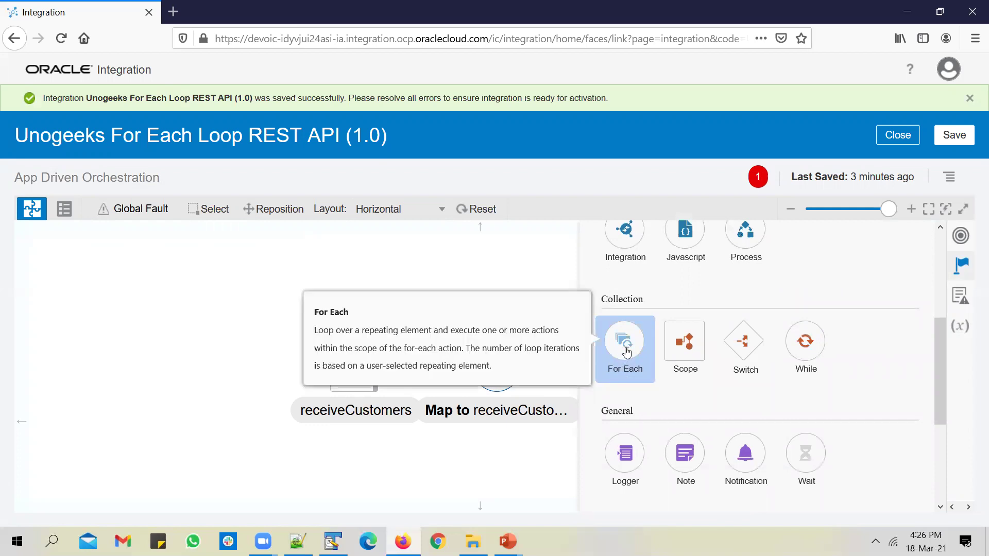
left_click_drag(626, 353, 412, 352)
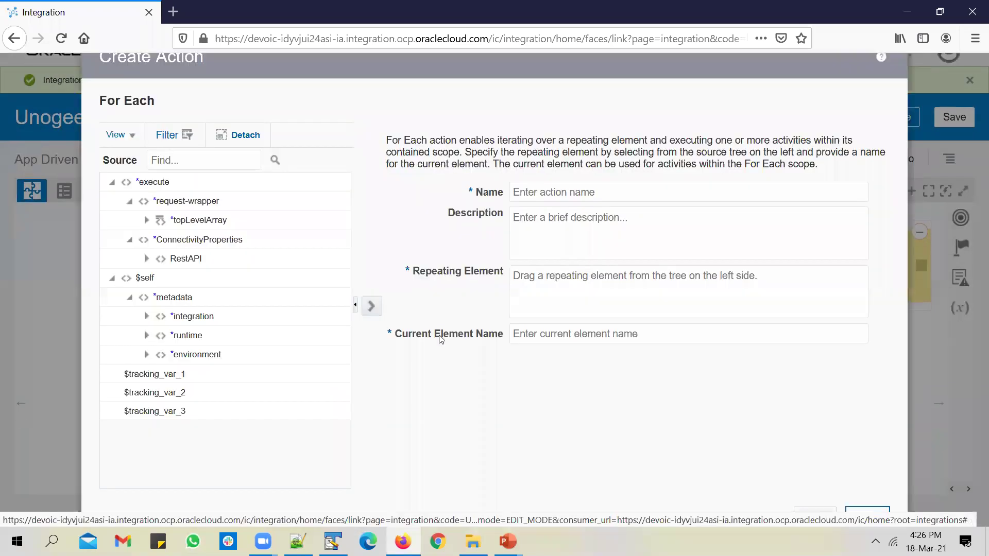
left_click(548, 194)
type("processEachCustomer")
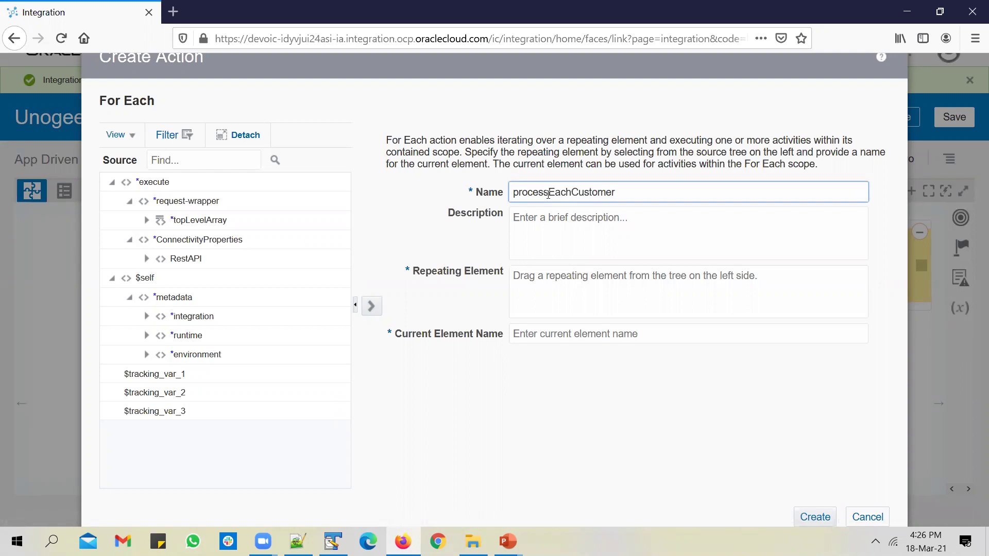
Step: Set topLevelArray as the loop's repeating element, name the current element customer, and create the For Each action
left_click(540, 286)
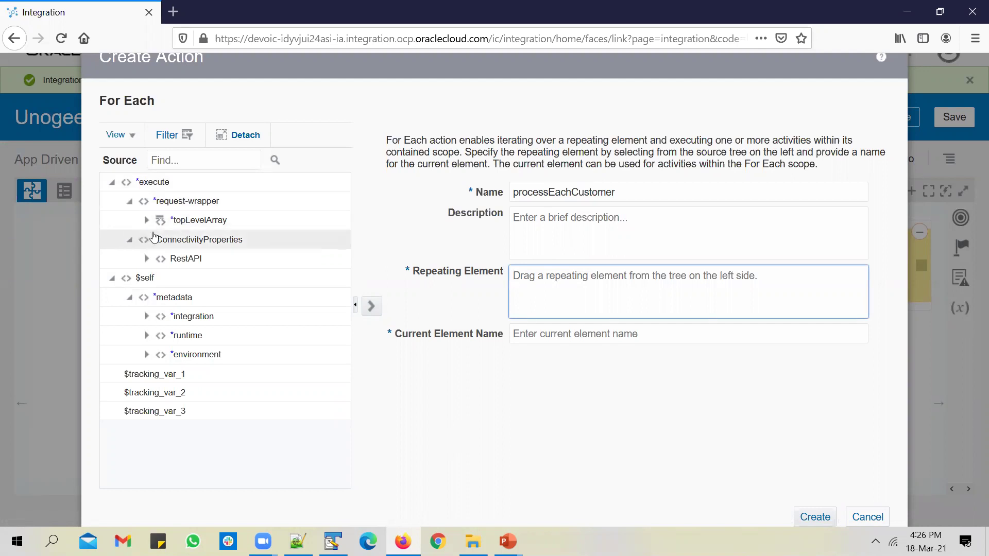
left_click(147, 221)
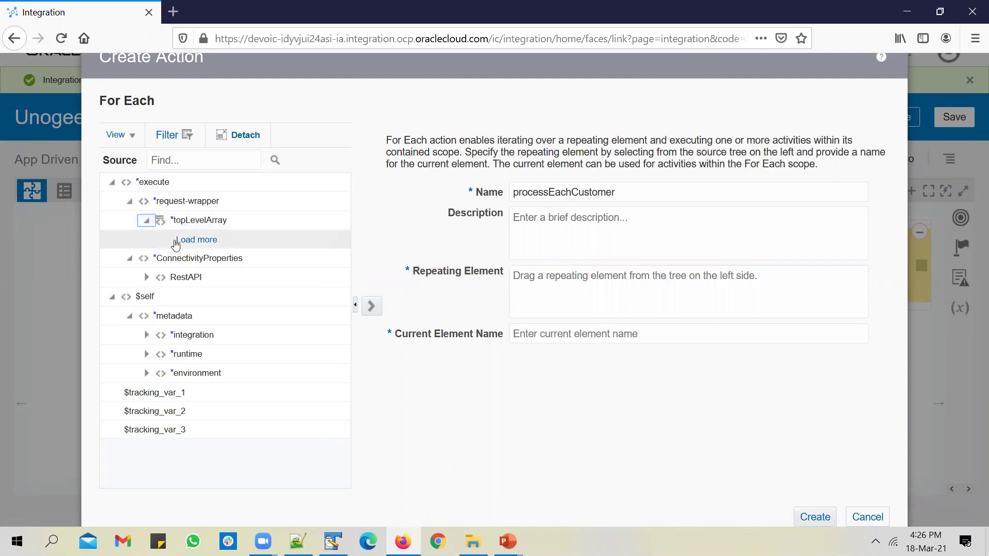
left_click(176, 241)
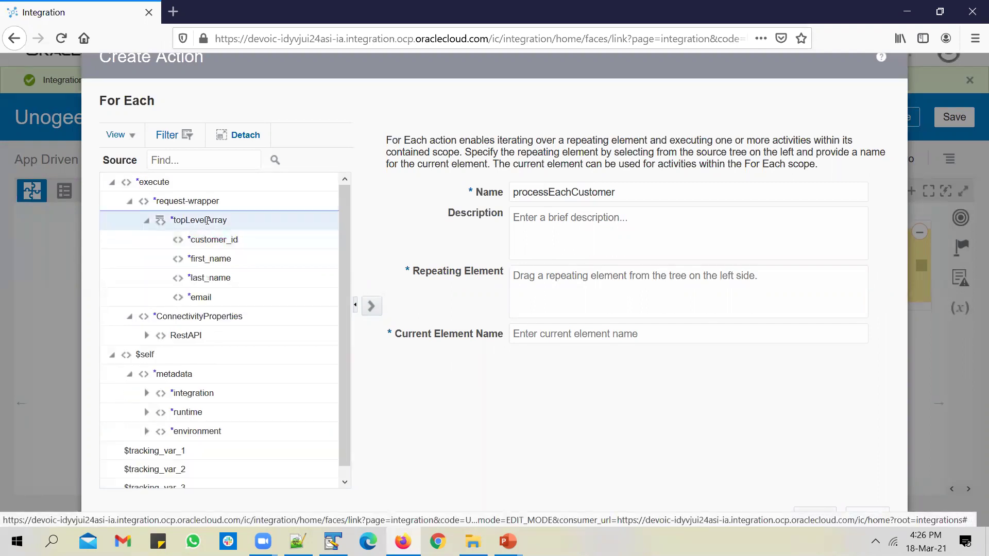
mouse_move(198, 221)
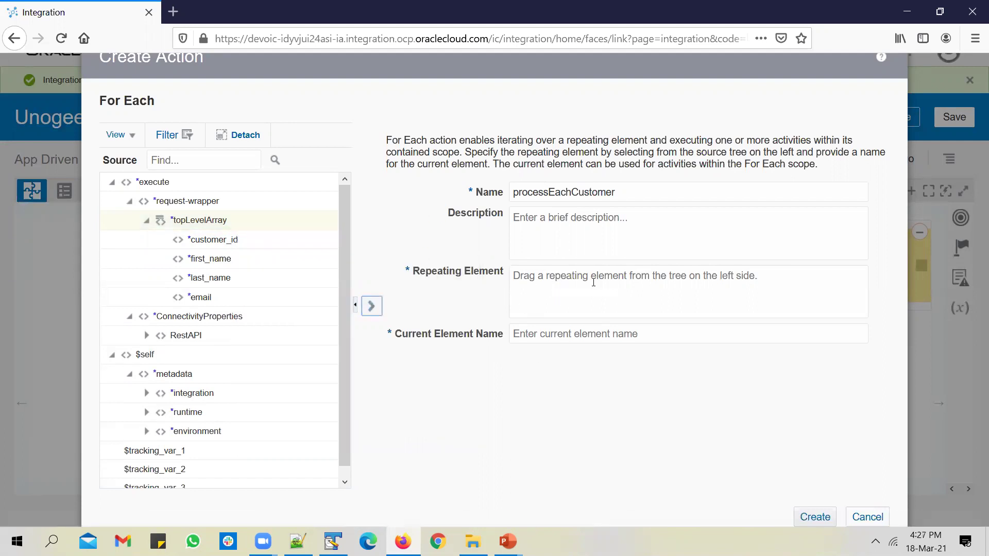
left_click_drag(593, 282, 593, 283)
left_click(620, 341)
type("customer")
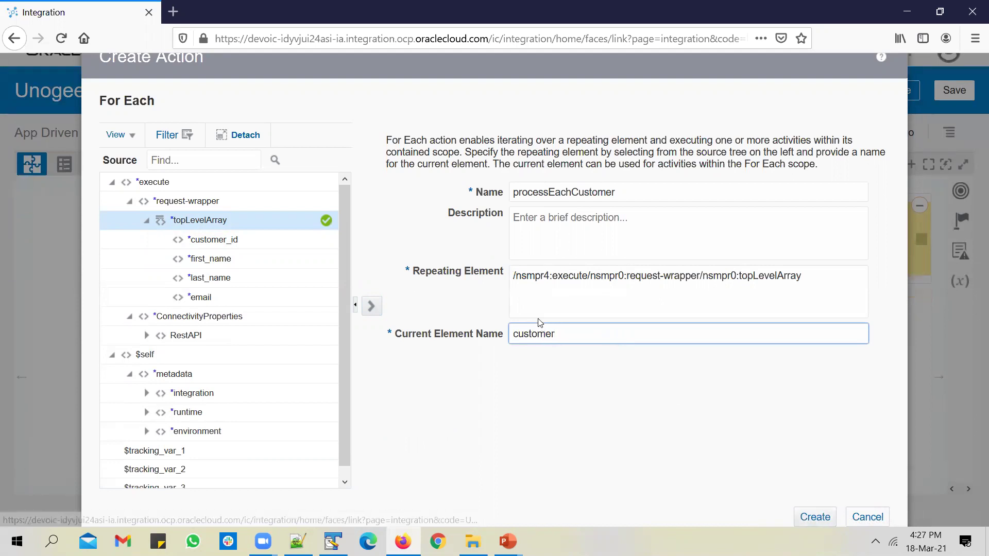
left_click(814, 517)
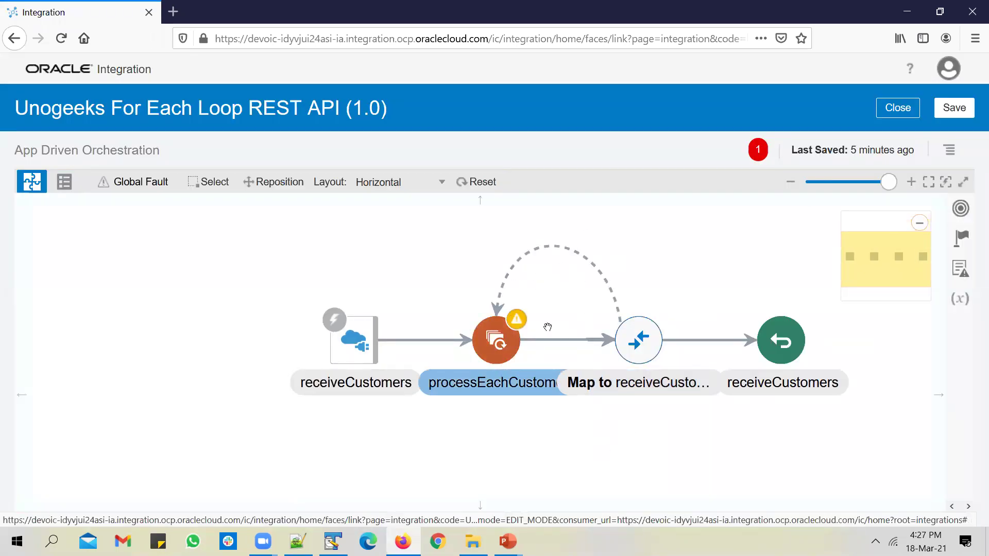
Step: Add a Logger action named logCustomer inside the processEachCustomer loop and set it to log Always
mouse_move(566, 340)
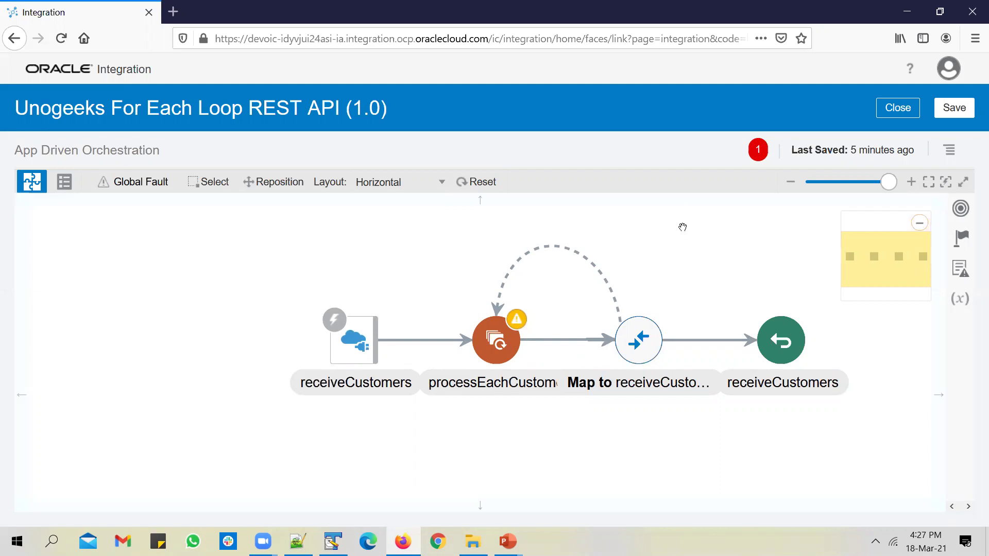
left_click(566, 340)
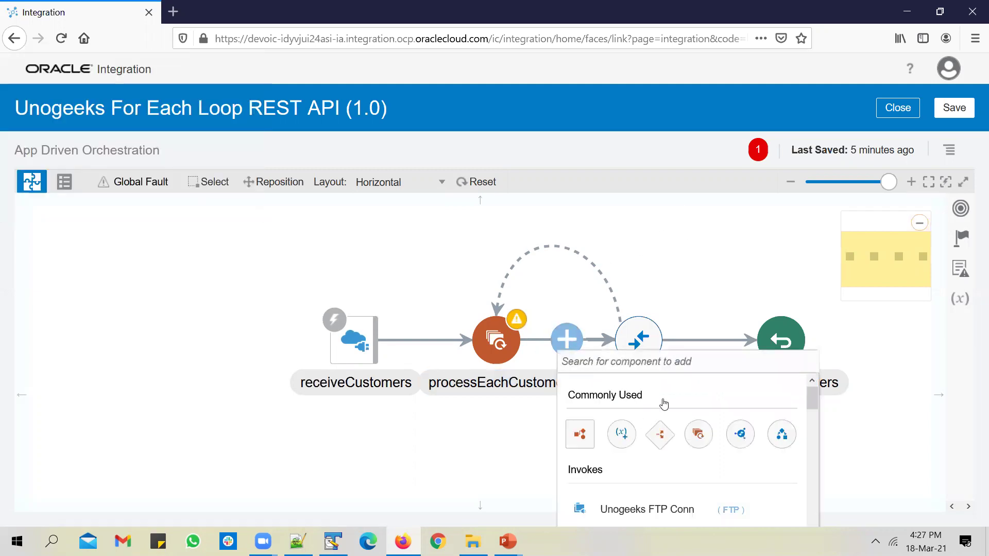
type("logg")
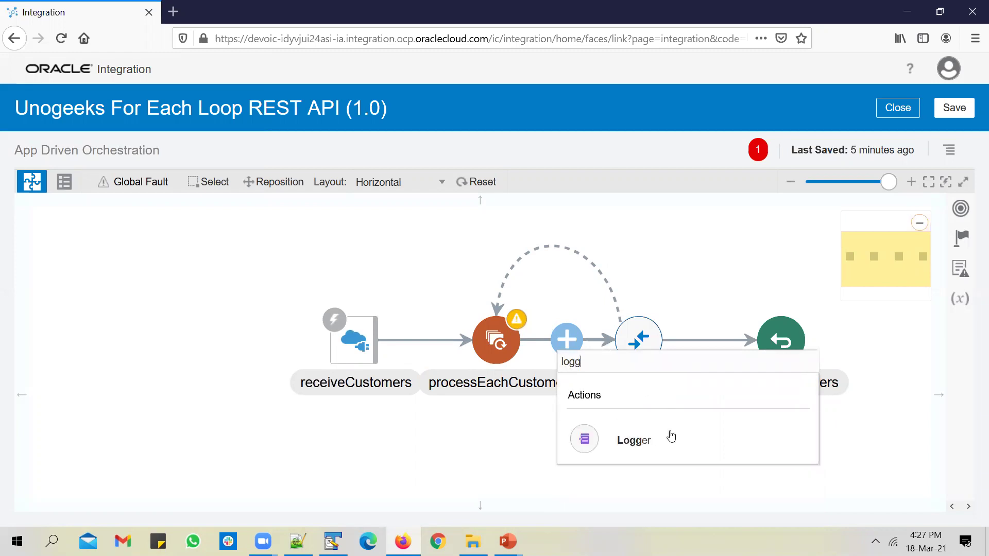
left_click(670, 434)
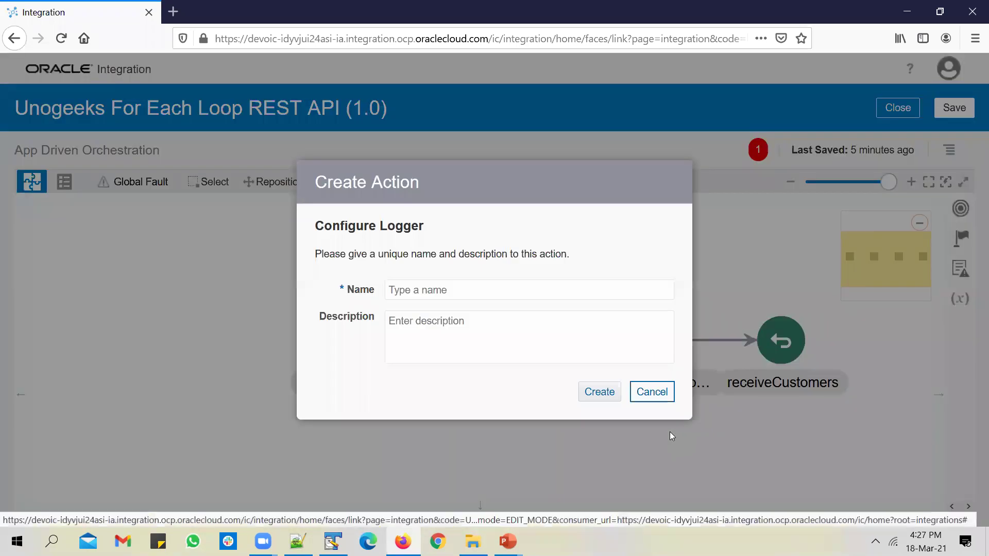
left_click(477, 291)
type("logCustomer")
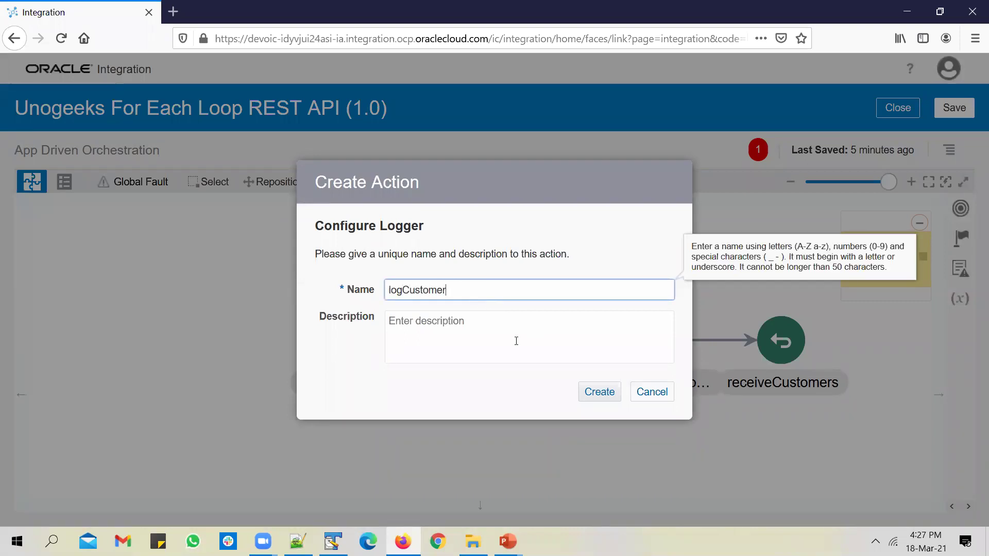
left_click(597, 391)
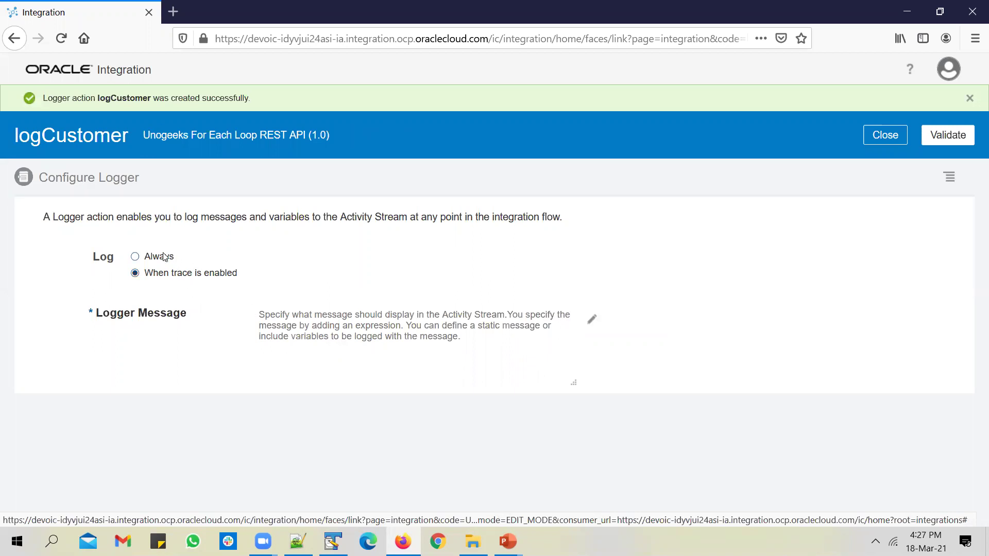
left_click(135, 257)
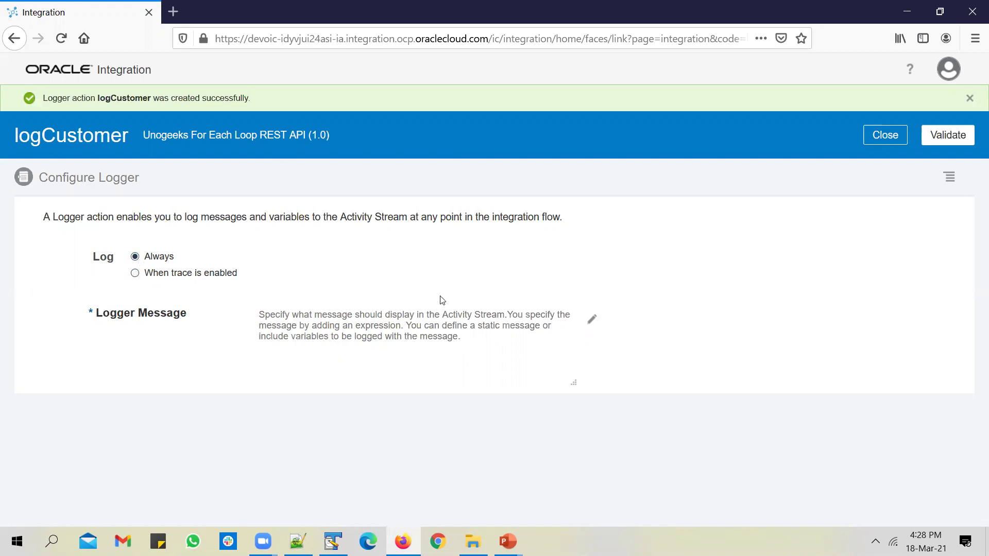
Step: Open the logger message expression for editing and expand the $customer element to reach its topLevelArray fields
left_click(593, 322)
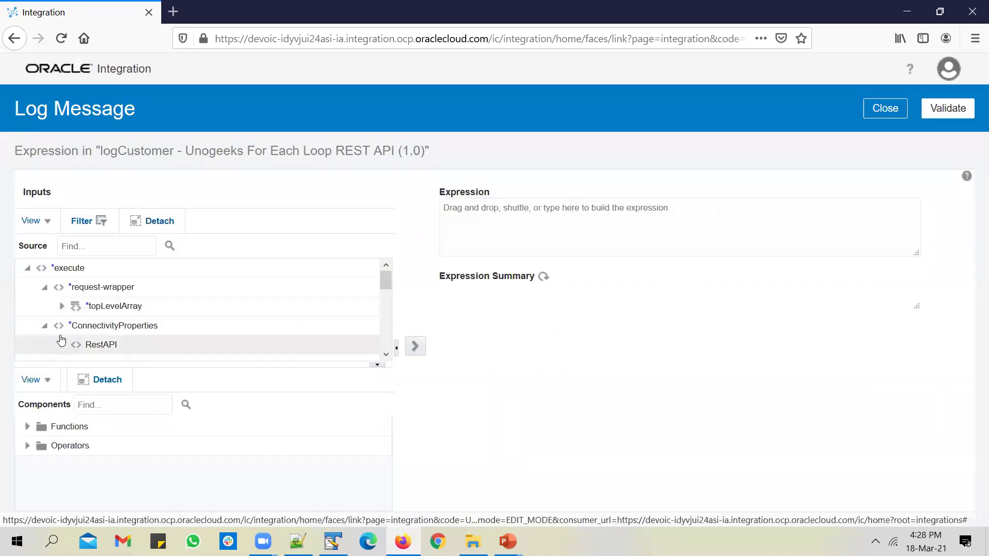
left_click(29, 268)
left_click(28, 288)
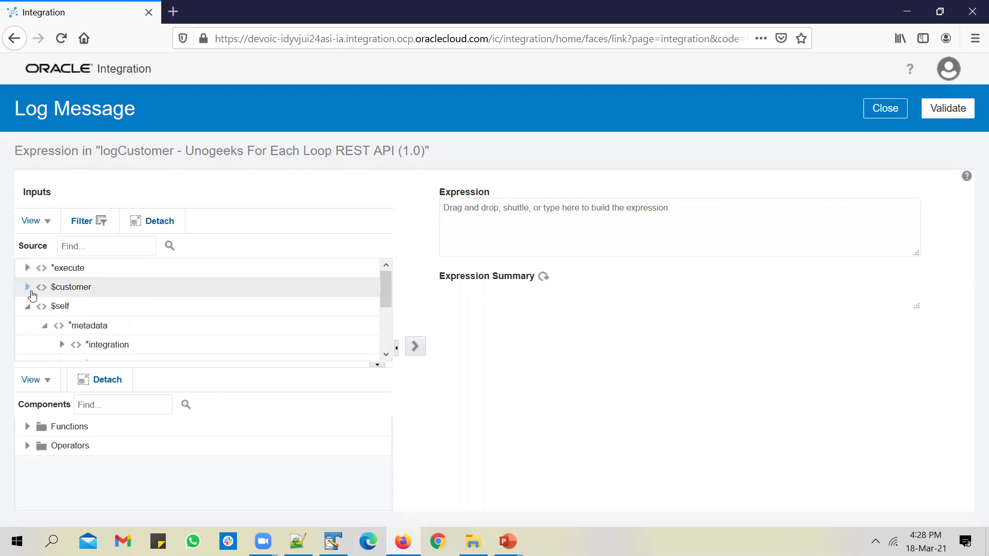
left_click(28, 306)
left_click(27, 288)
mouse_move(75, 289)
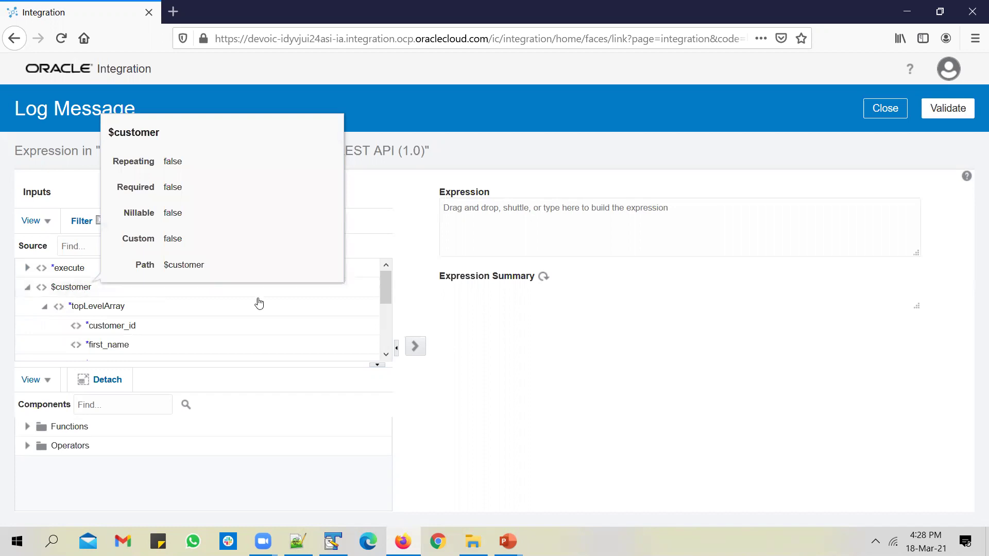
left_click(385, 354)
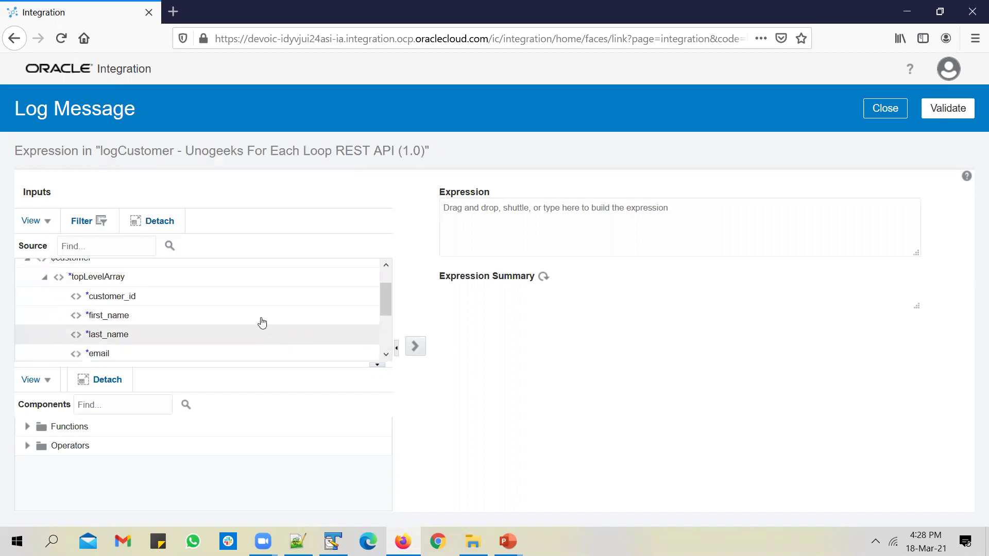
Step: Set the log message expression to the current customer's email field, then validate both the expression and the logCustomer logger
left_click(261, 315)
left_click(390, 354)
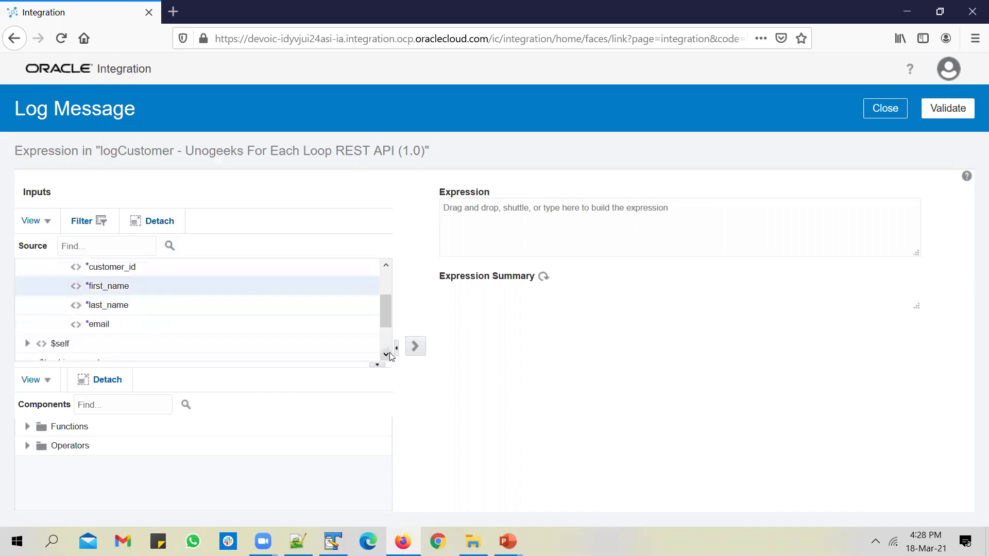
left_click(338, 319)
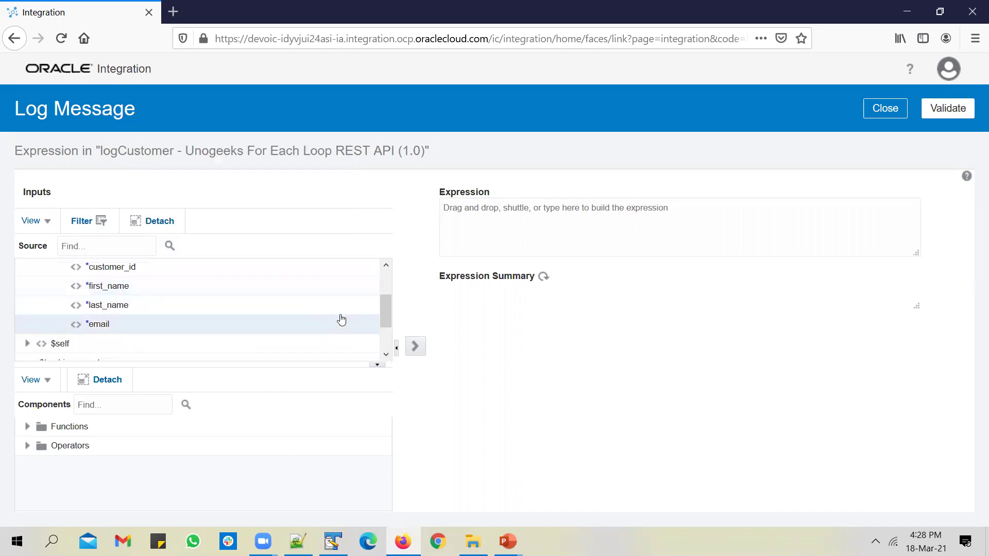
left_click(415, 346)
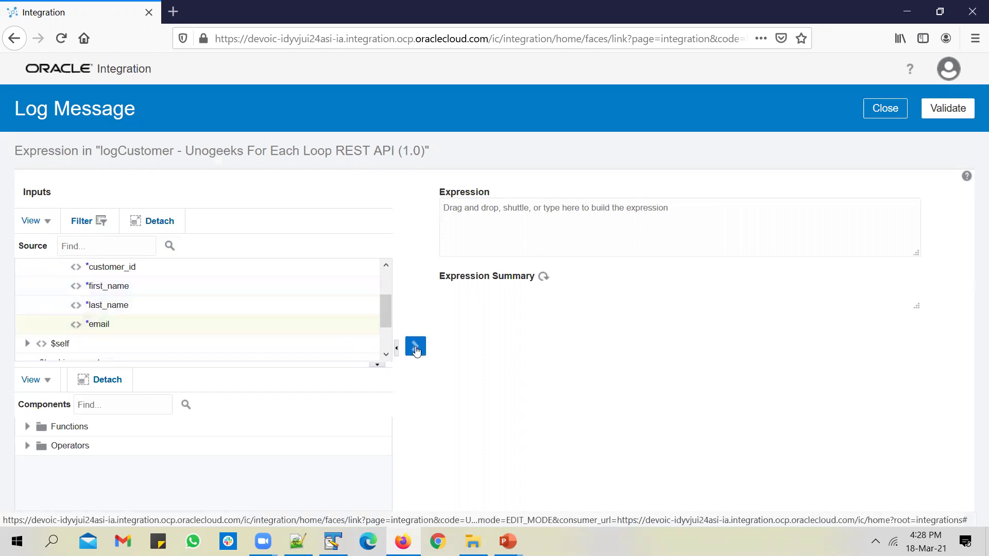
left_click(956, 111)
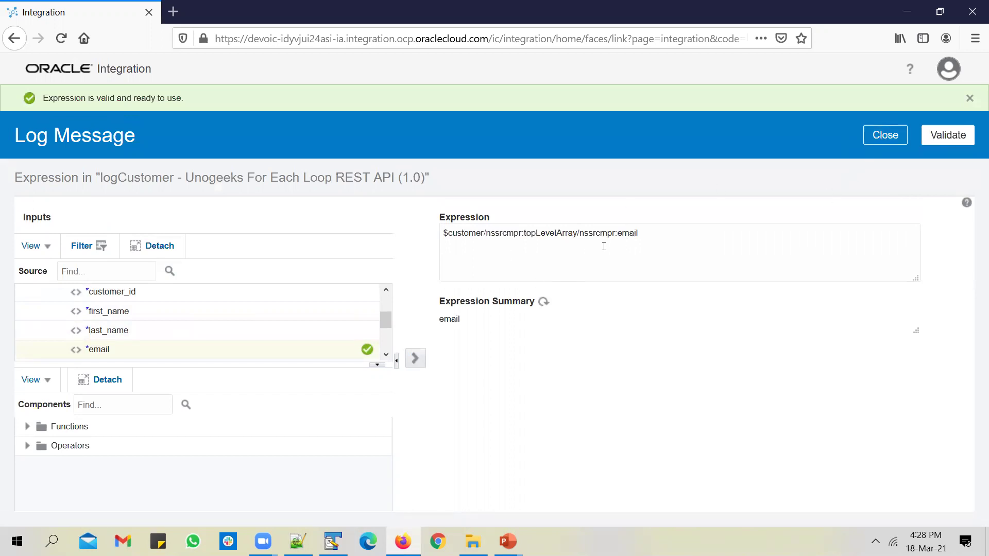
left_click(891, 138)
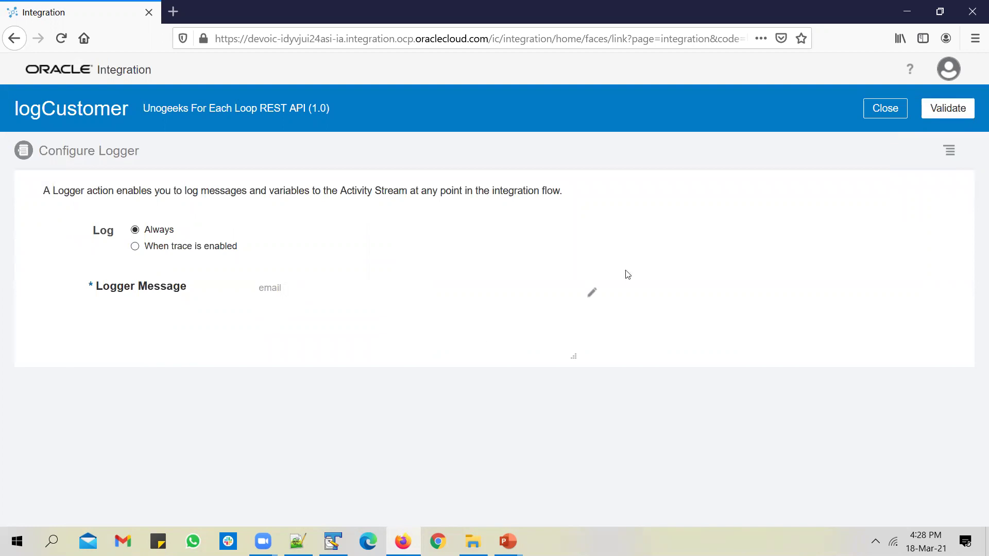
left_click(946, 108)
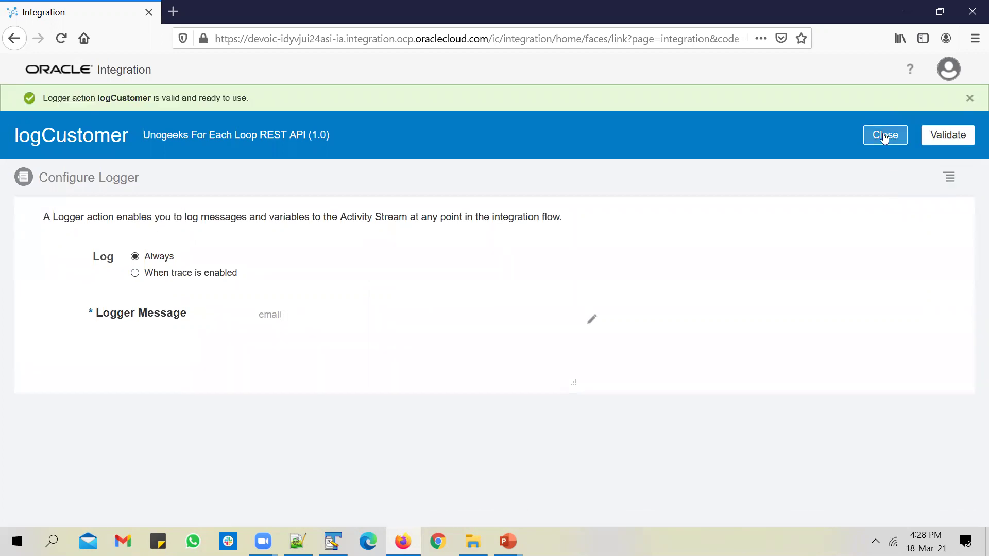
Step: Close the logger, open the Map to receiveCustomers mapping and create a target node for Response under Response Wrapper
left_click(884, 138)
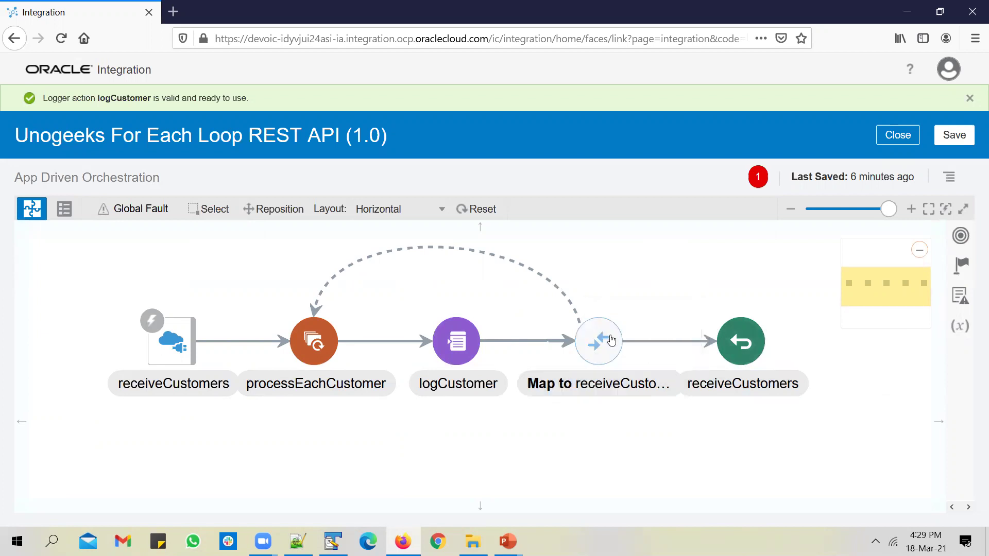
left_click(616, 320)
left_click(639, 313)
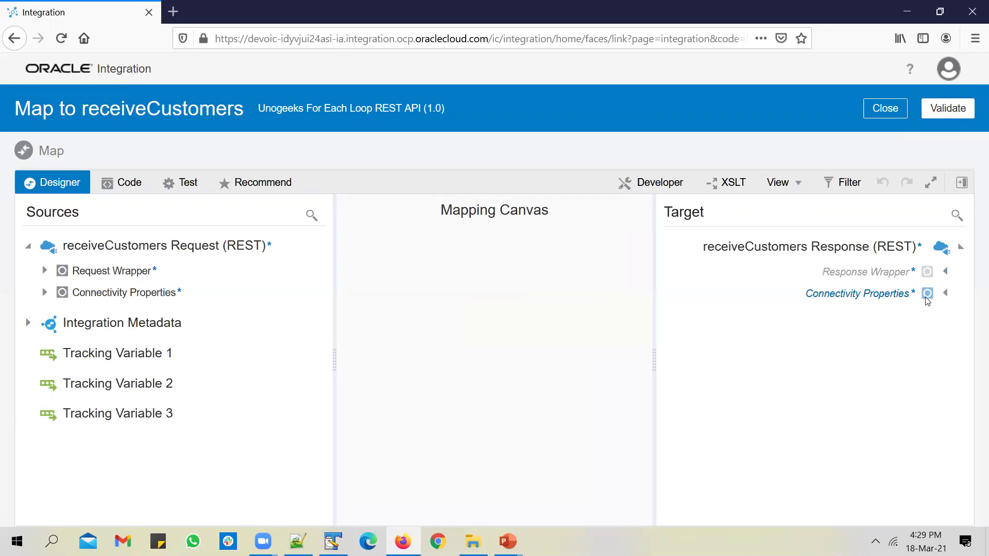
left_click(945, 273)
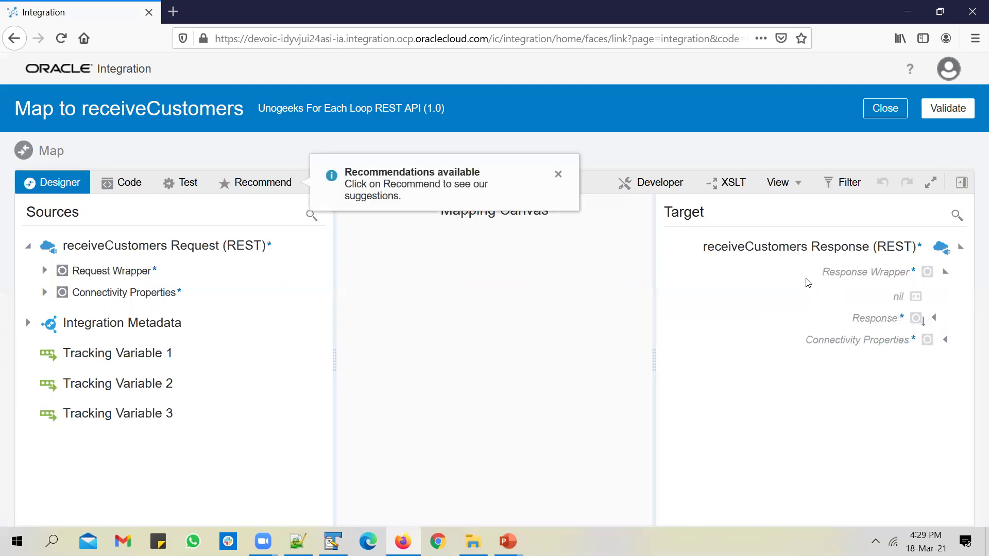
right_click(873, 317)
left_click(795, 399)
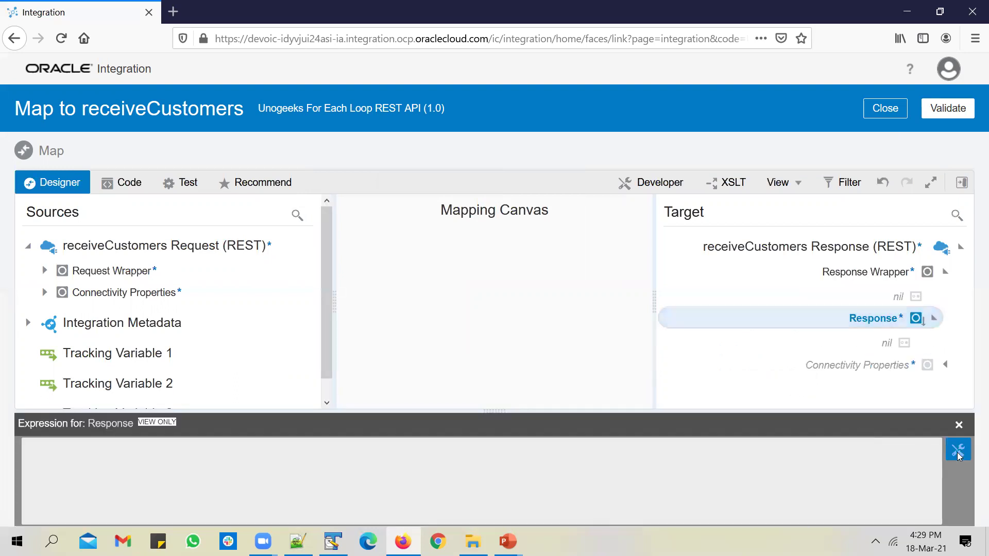
Step: Set the Response node's literal value to "Customers logged successfully", then validate and close the mapping
left_click(959, 456)
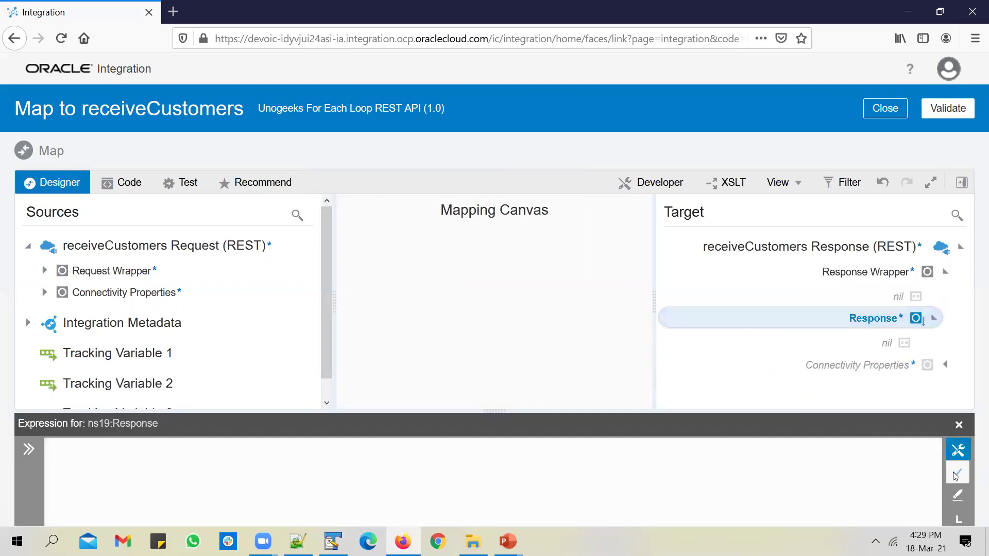
left_click(959, 519)
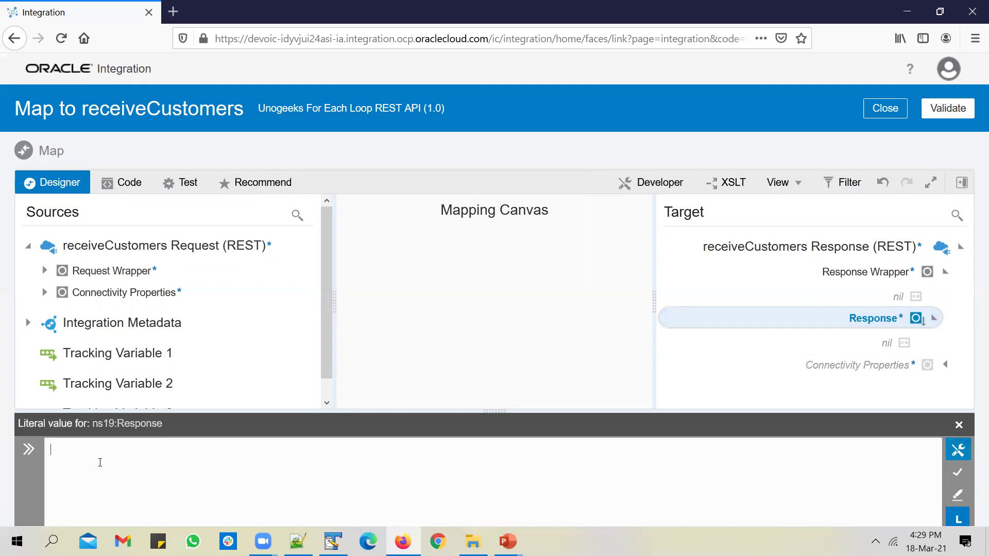
type("Customers logged successfully")
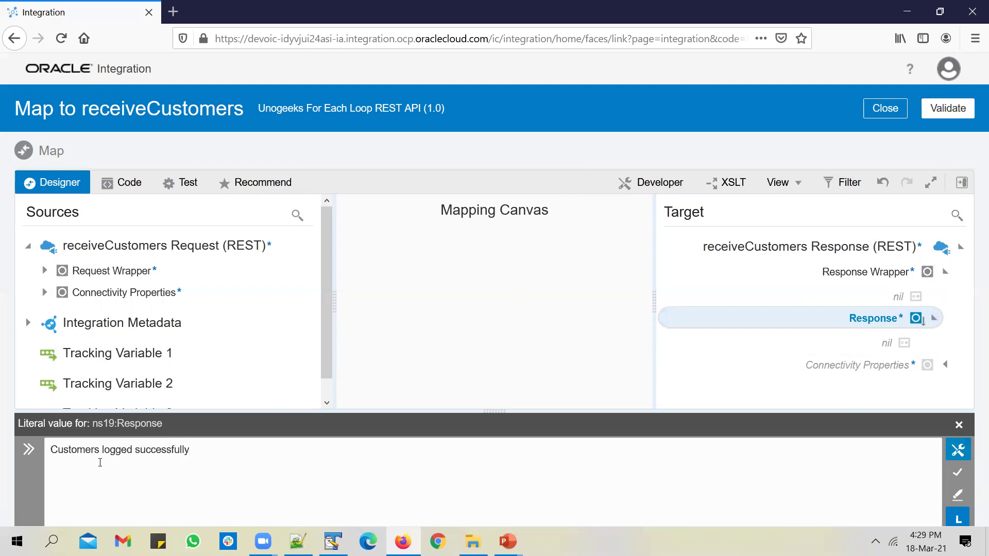
left_click(957, 472)
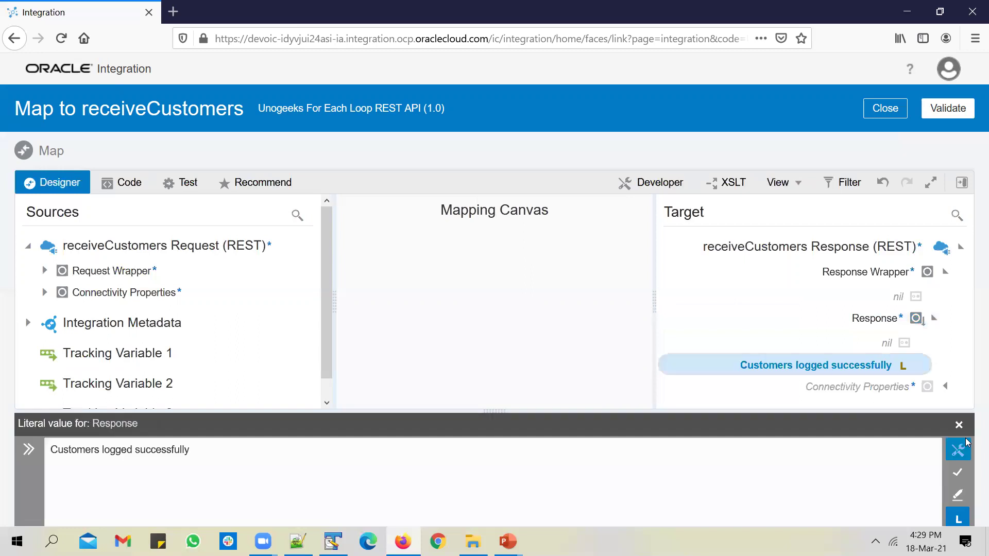
left_click(959, 426)
left_click(871, 117)
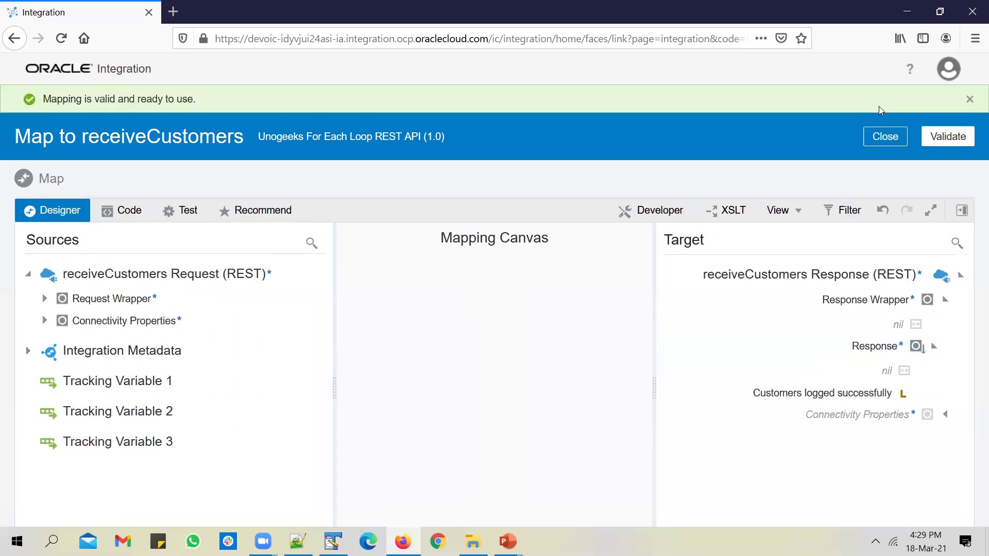
left_click(887, 139)
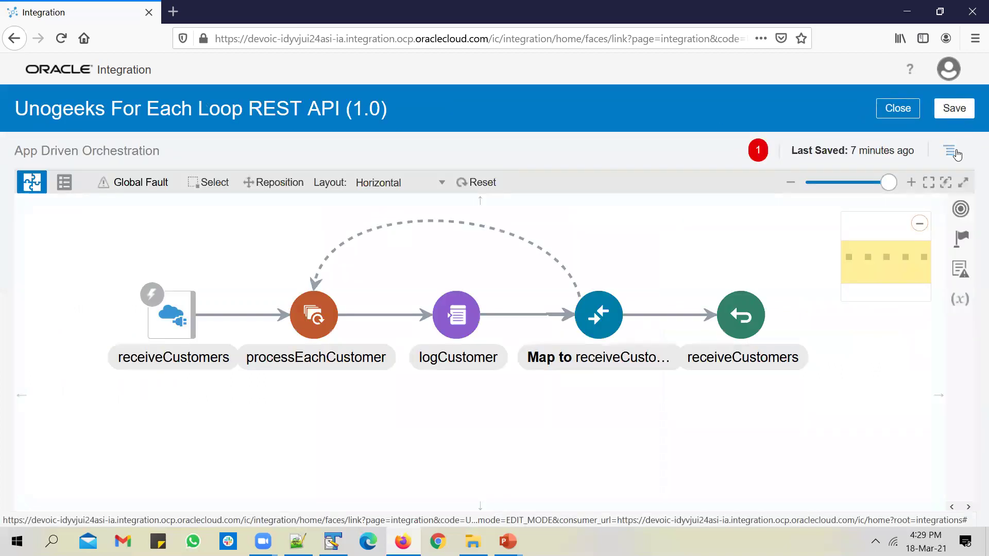
Step: Assign the first_name field from request-wrapper's topLevelArray as the primary business identifier for tracking and save the tracking settings
left_click(949, 150)
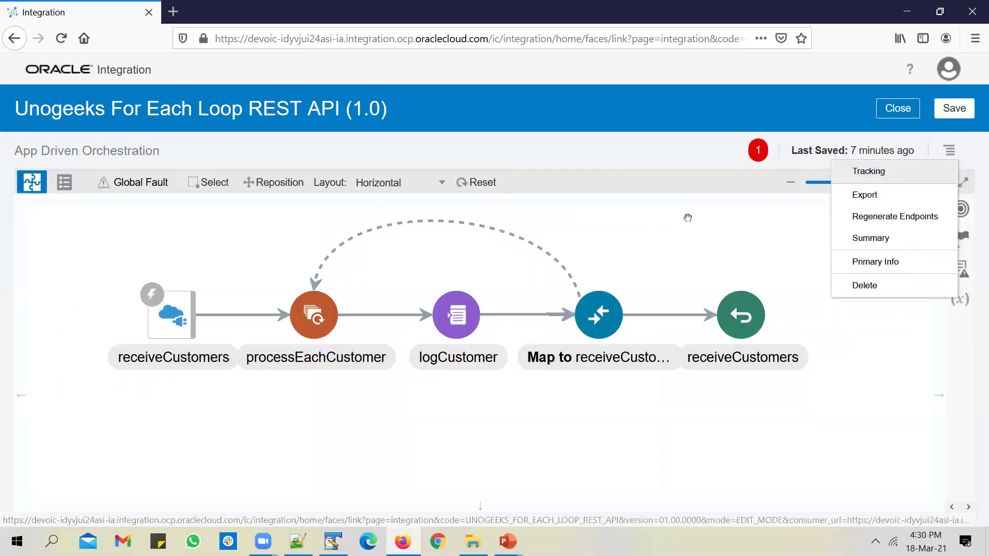
left_click(888, 175)
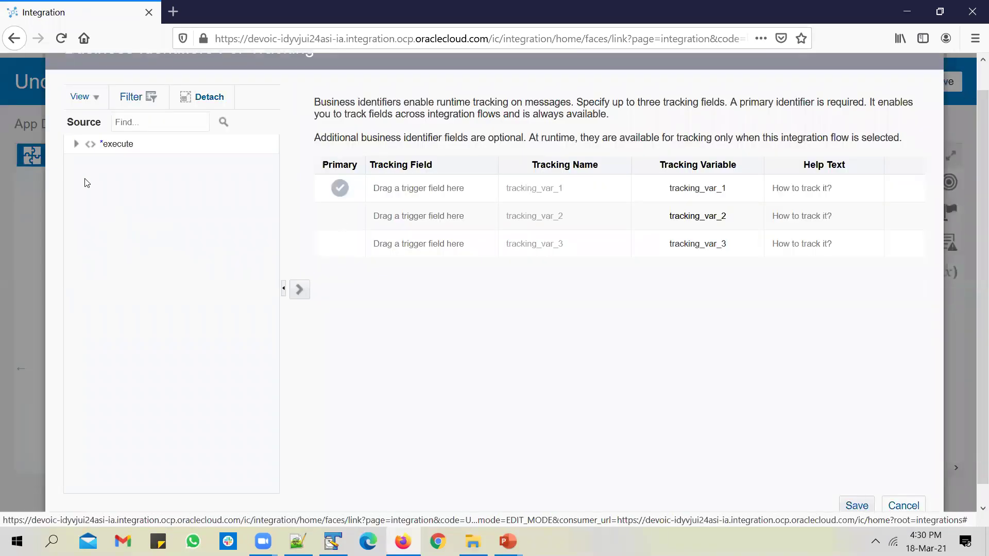
left_click(76, 144)
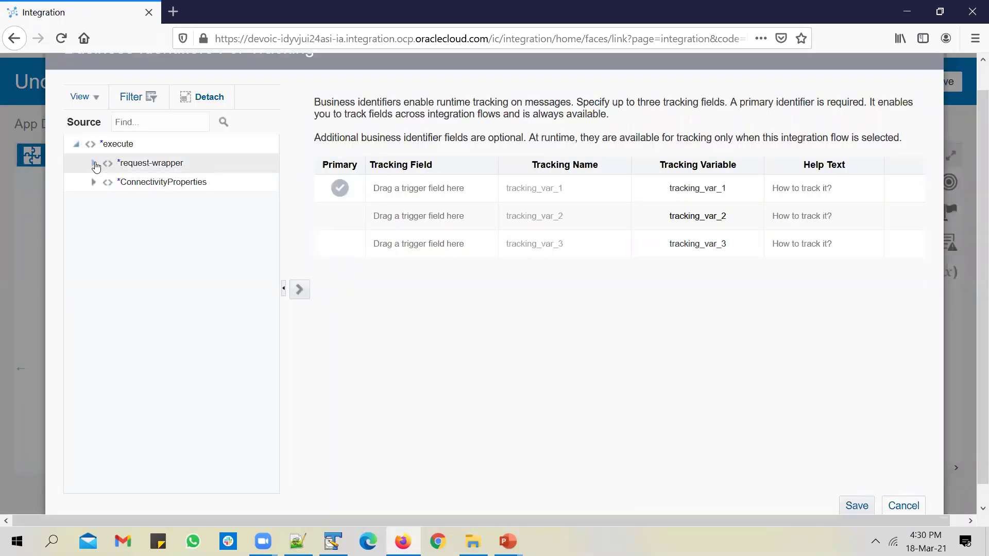
left_click(94, 164)
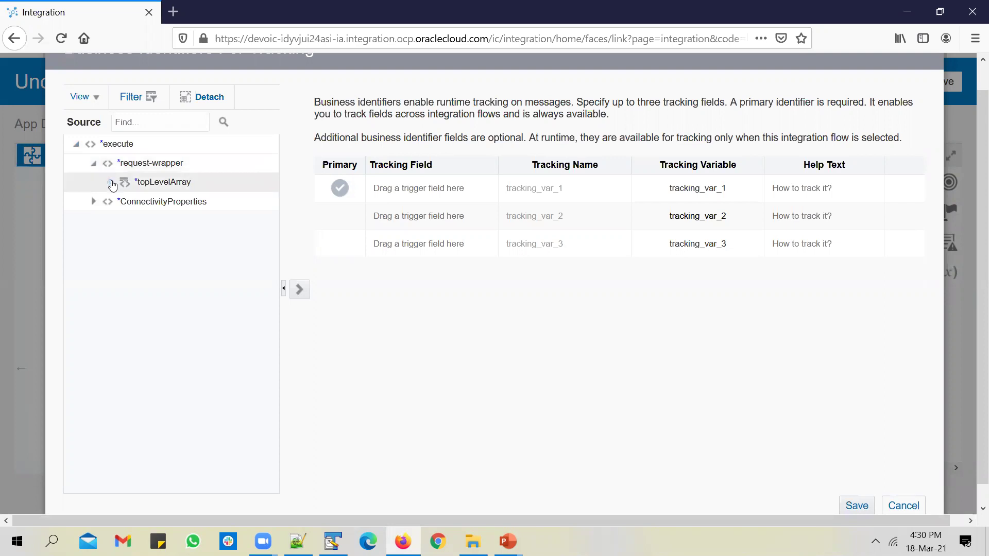
left_click(112, 184)
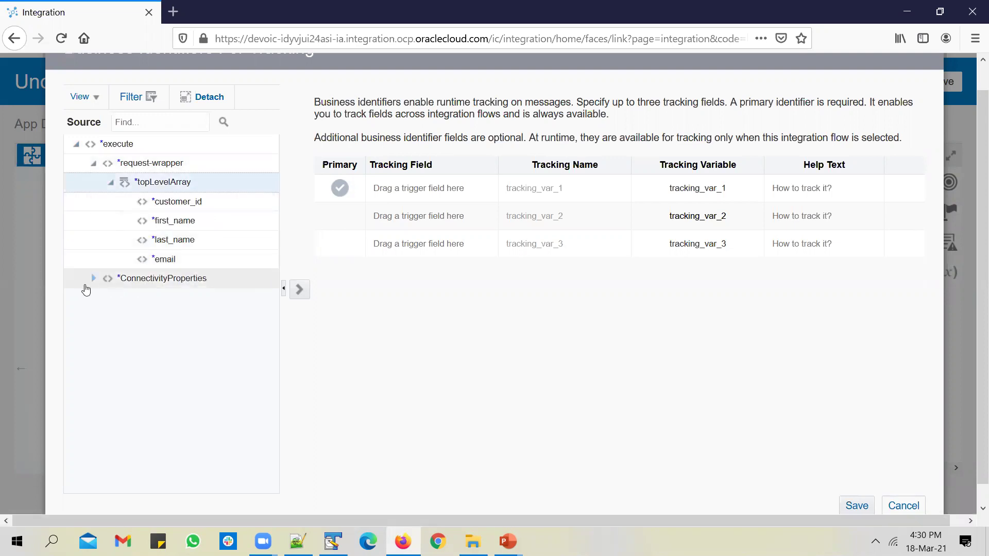
left_click(96, 279)
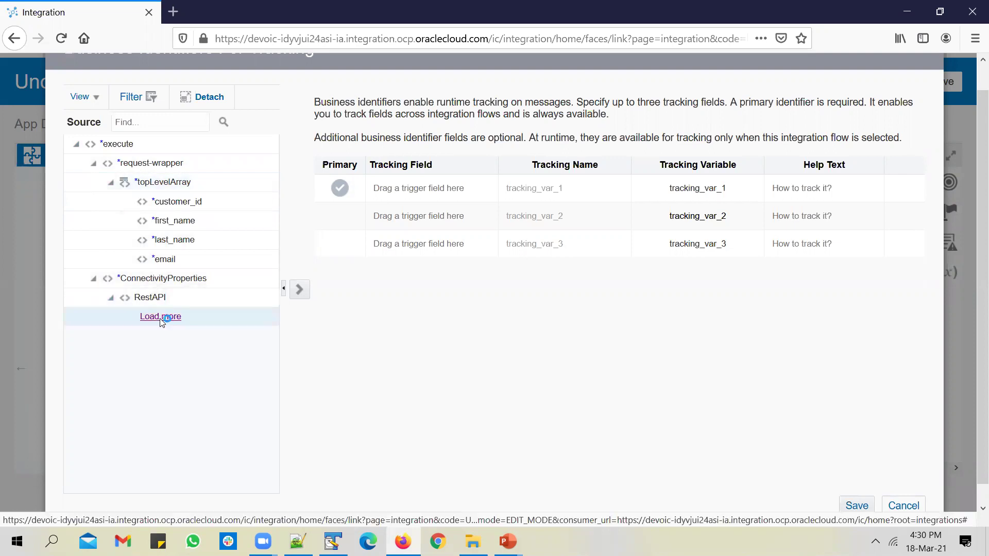
left_click(159, 318)
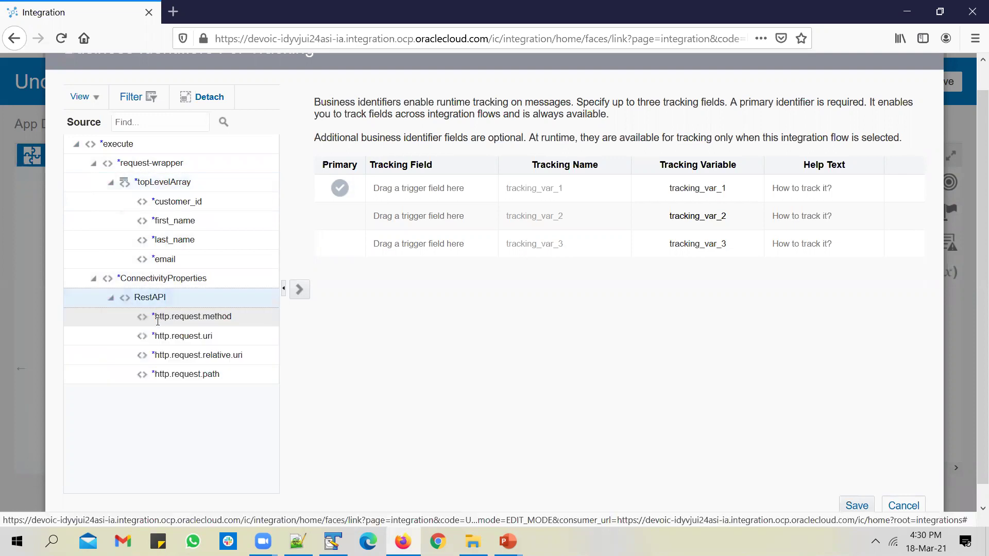
left_click(187, 222)
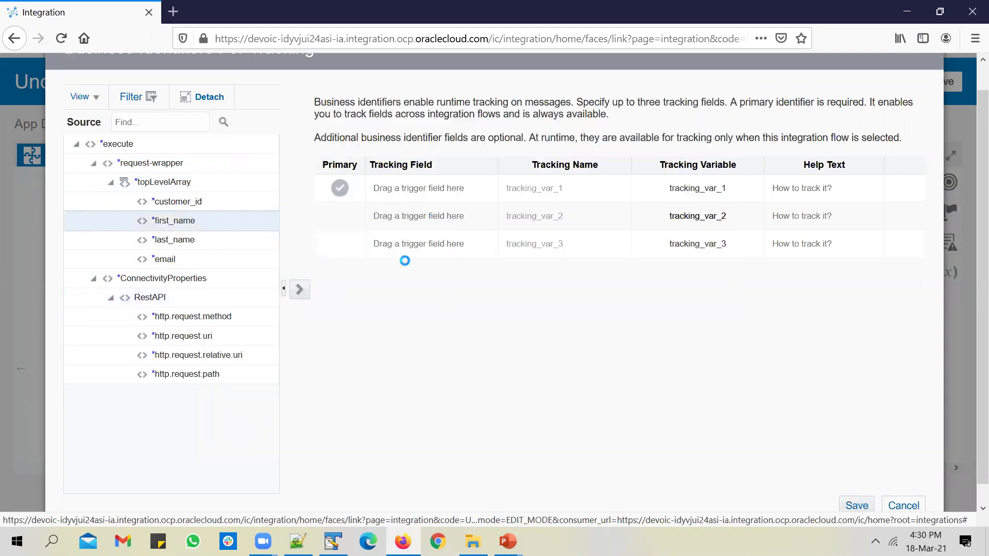
left_click(306, 290)
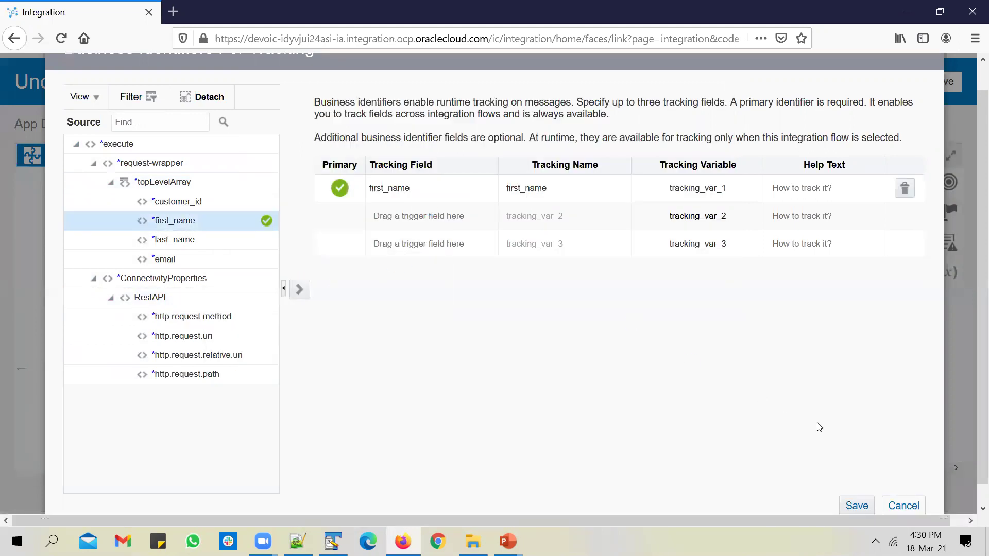
left_click(856, 507)
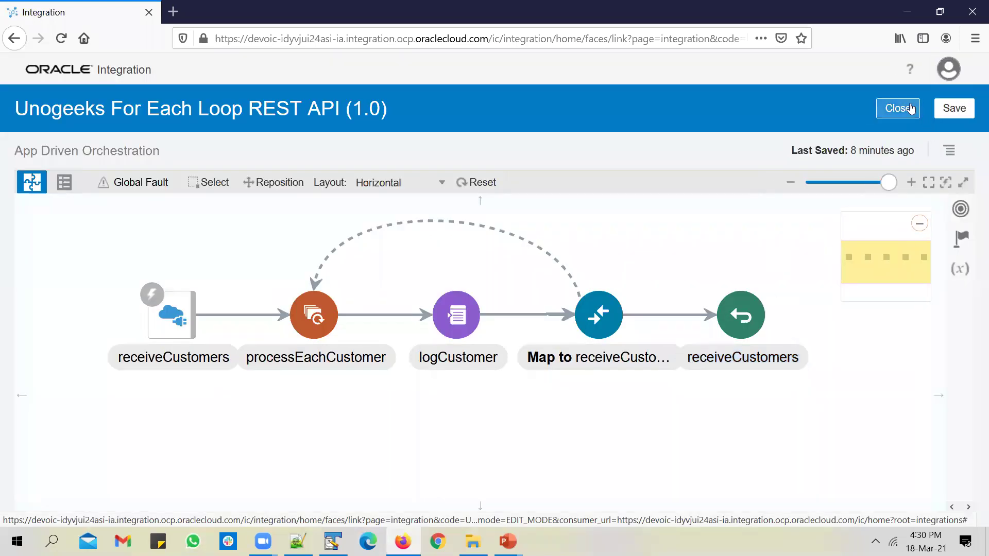
Step: Save and close the integration, then activate Unogeeks For Each Loop REST API with tracing enabled and payload included
left_click(953, 109)
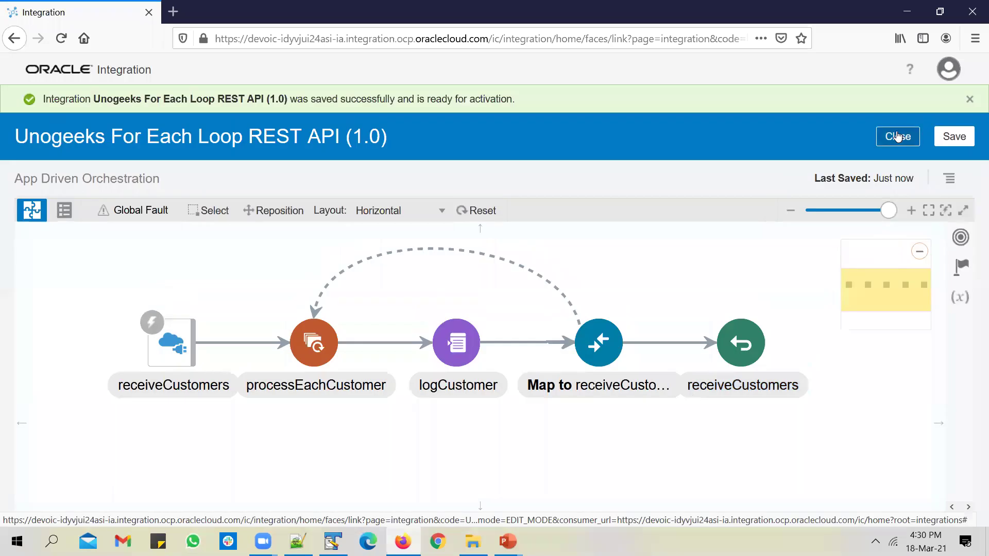
left_click(902, 135)
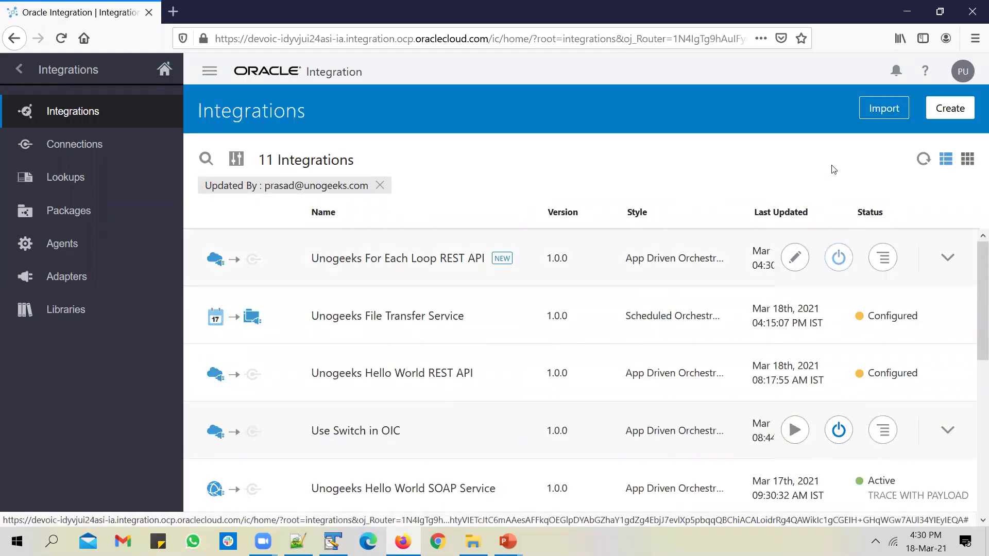
mouse_move(859, 234)
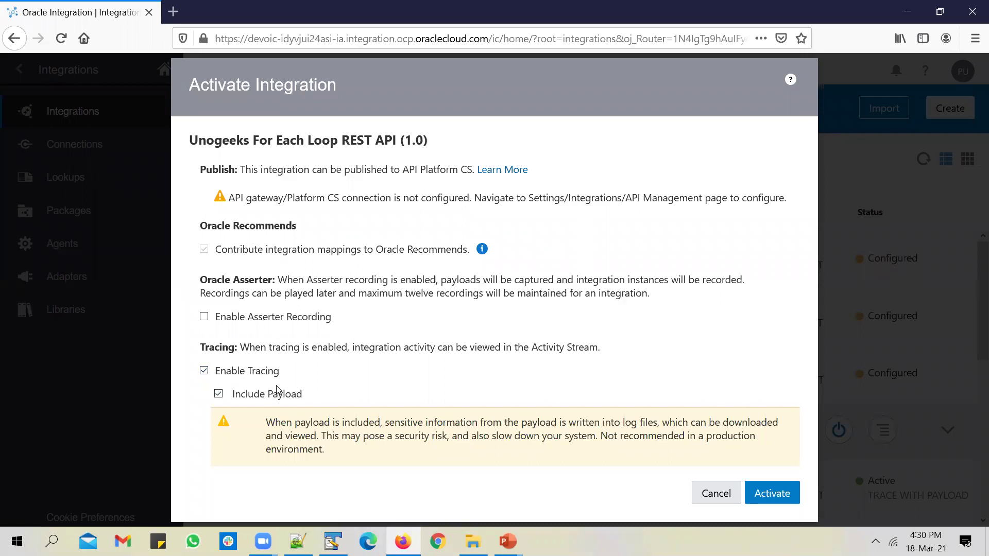
left_click(772, 493)
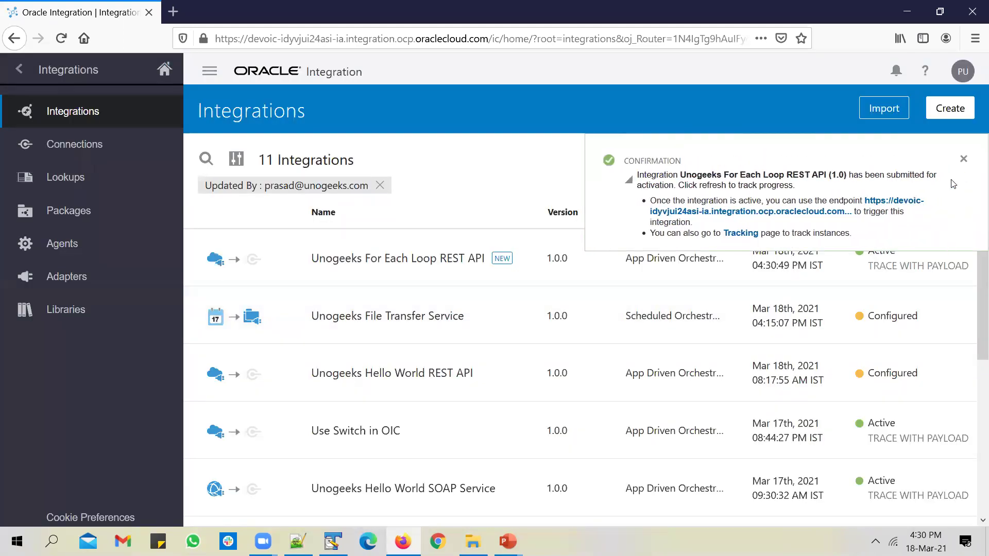
left_click(963, 159)
Step: Open the test page for Unogeeks For Each Loop REST API and display the body of its POST request
mouse_move(791, 259)
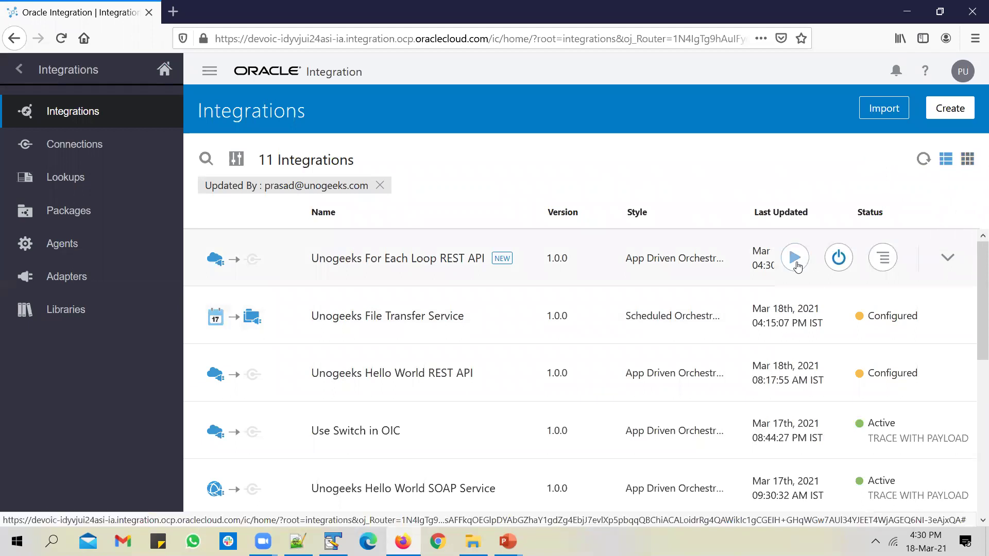
left_click(796, 259)
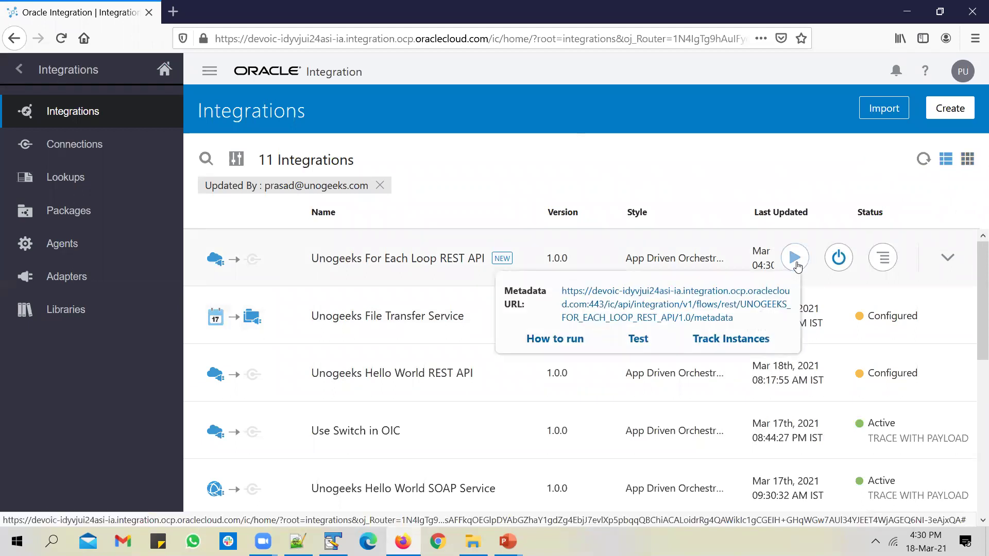
left_click(641, 339)
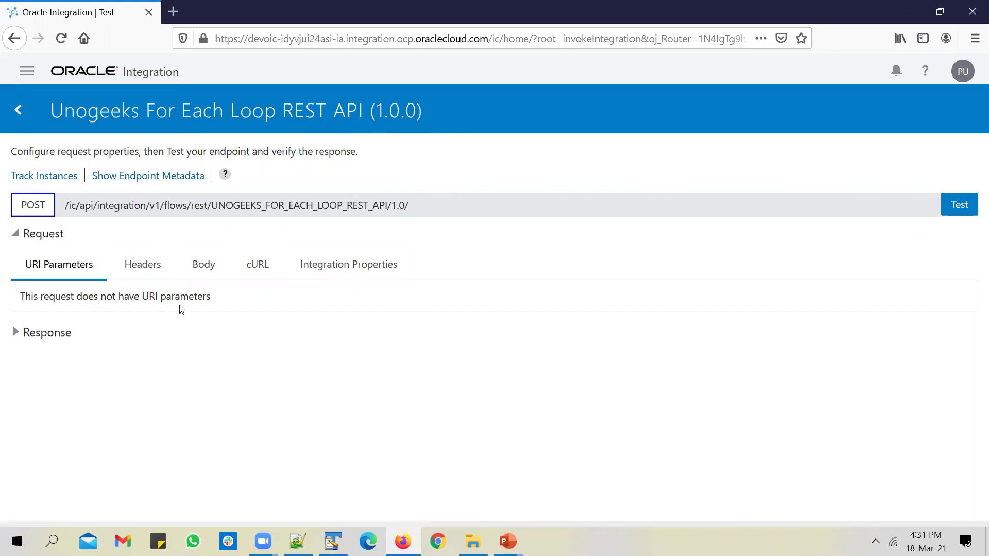
left_click(205, 273)
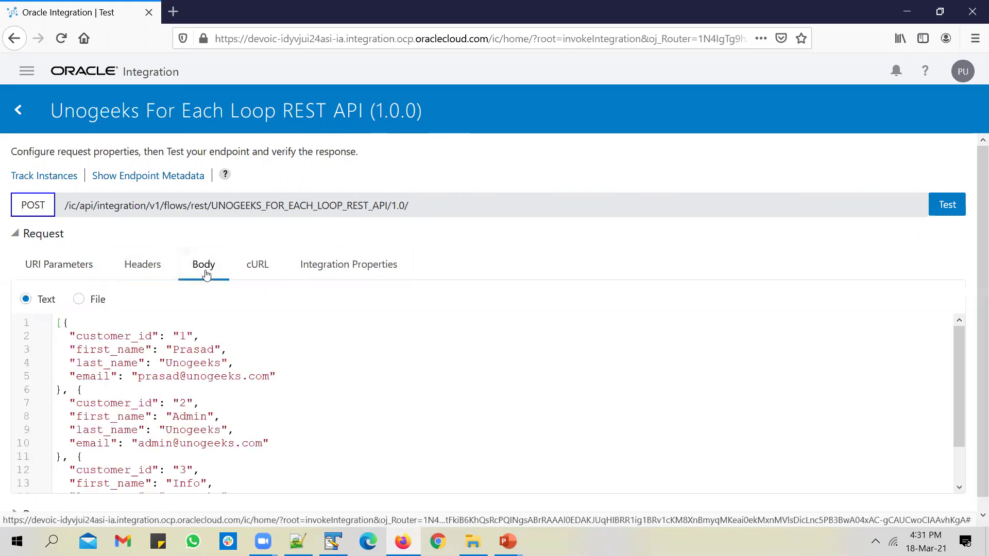
Step: Compare the customer array in the request body with the 16.0.customers.json file in Notepad++
scroll(158, 376, "down", 2)
scroll(187, 332, "up", 2)
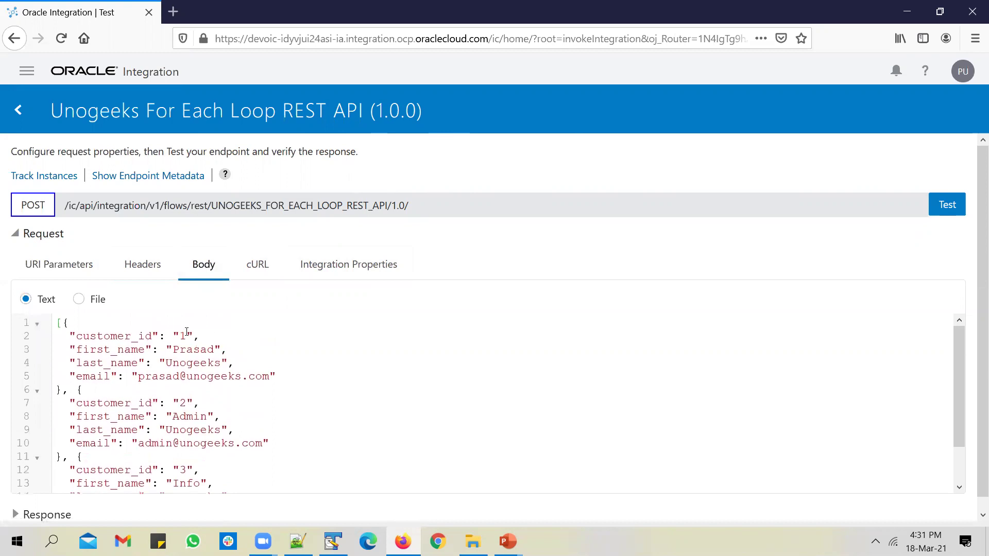
left_click(297, 542)
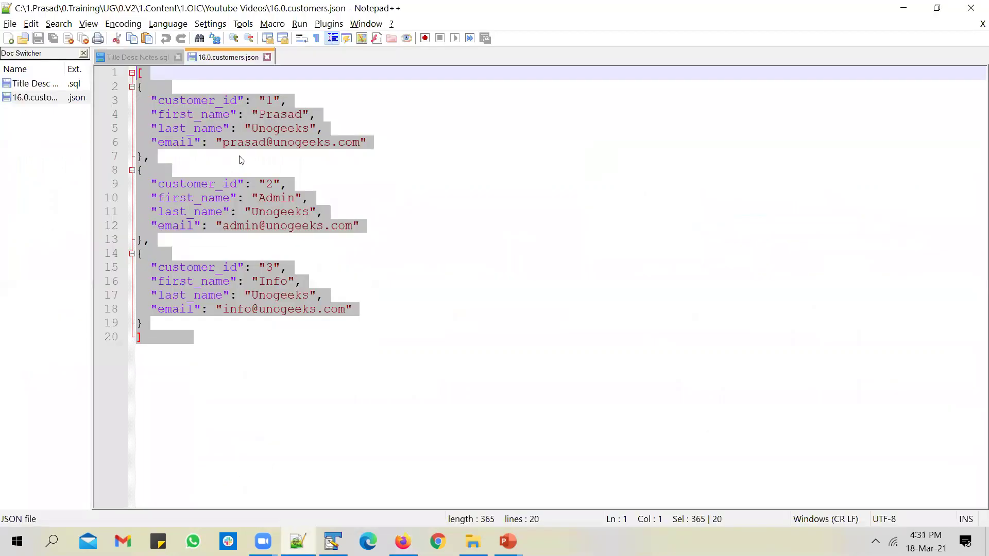
left_click(256, 154)
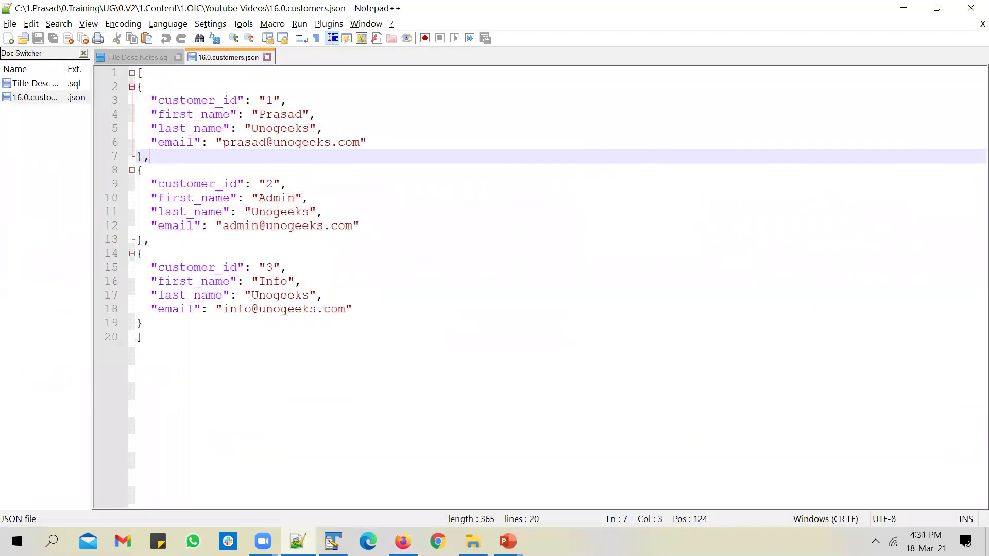
key("alt+Tab")
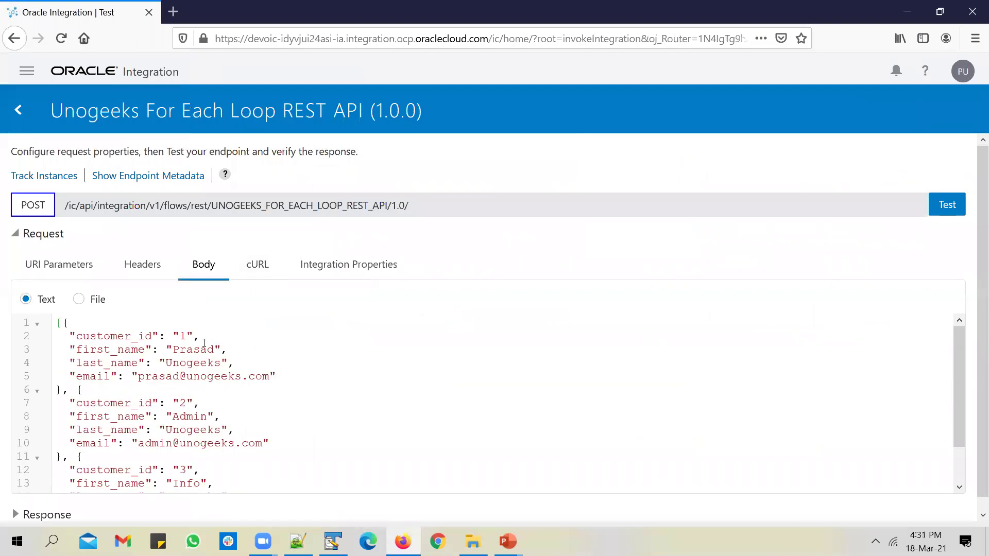
scroll(204, 343, "down", 2)
scroll(199, 369, "up", 2)
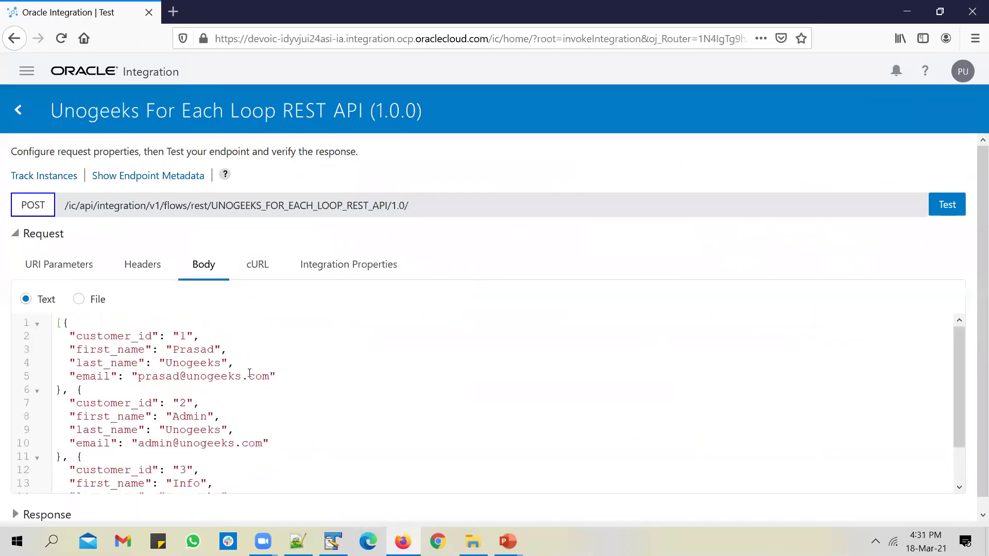
scroll(240, 418, "down", 2)
scroll(234, 412, "up", 2)
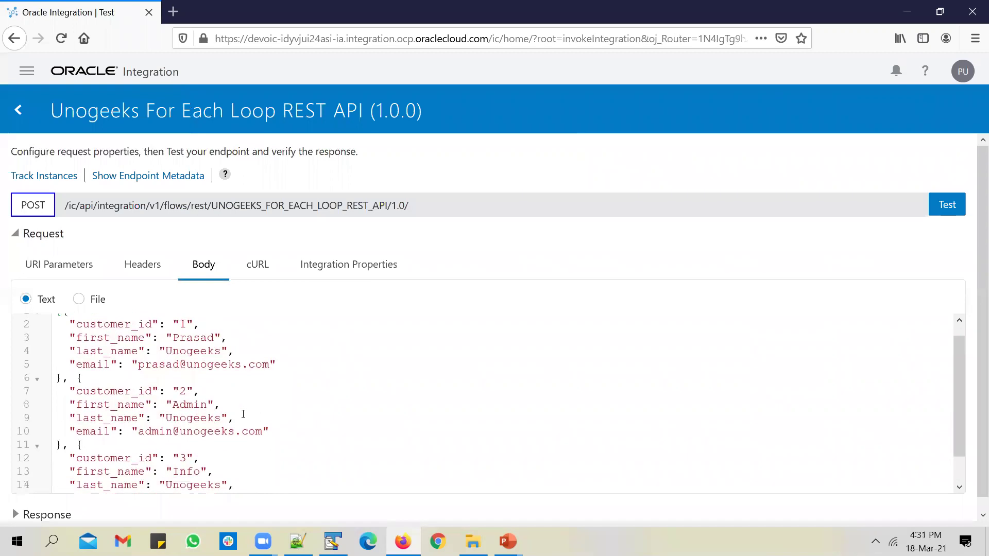
scroll(225, 405, "down", 2)
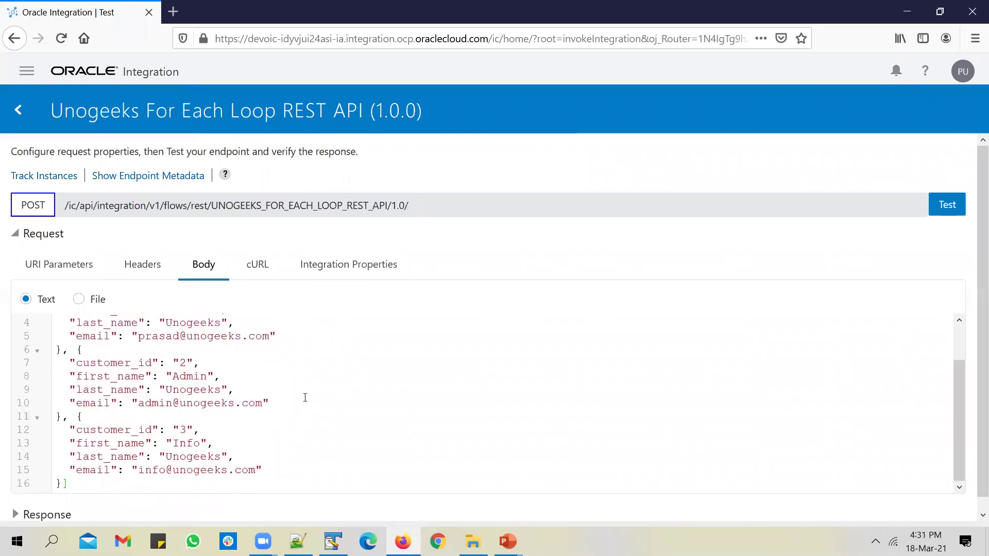
Step: Run the test of the REST API with the customer array as its request body and display the response
scroll(298, 343, "down", 1)
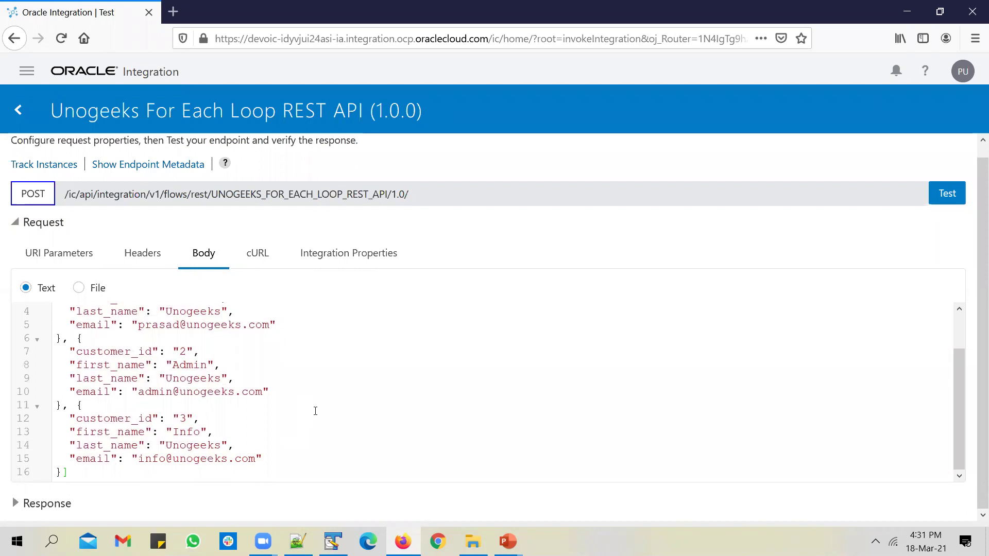
left_click(950, 196)
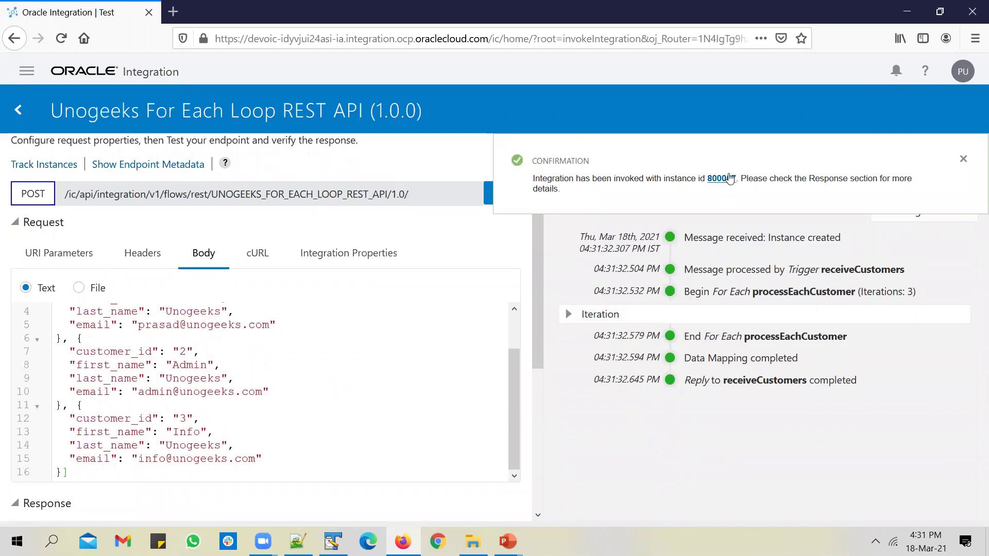
scroll(260, 510, "down", 5)
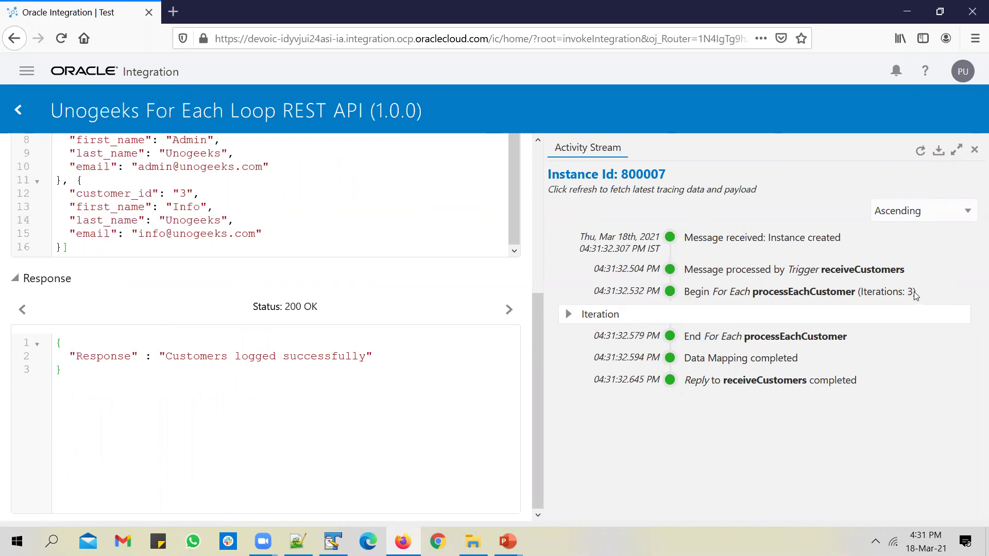
Step: Expand the processEachCustomer iterations in the activity stream and examine the message logged in each one
left_click(568, 313)
scroll(628, 367, "down", 5)
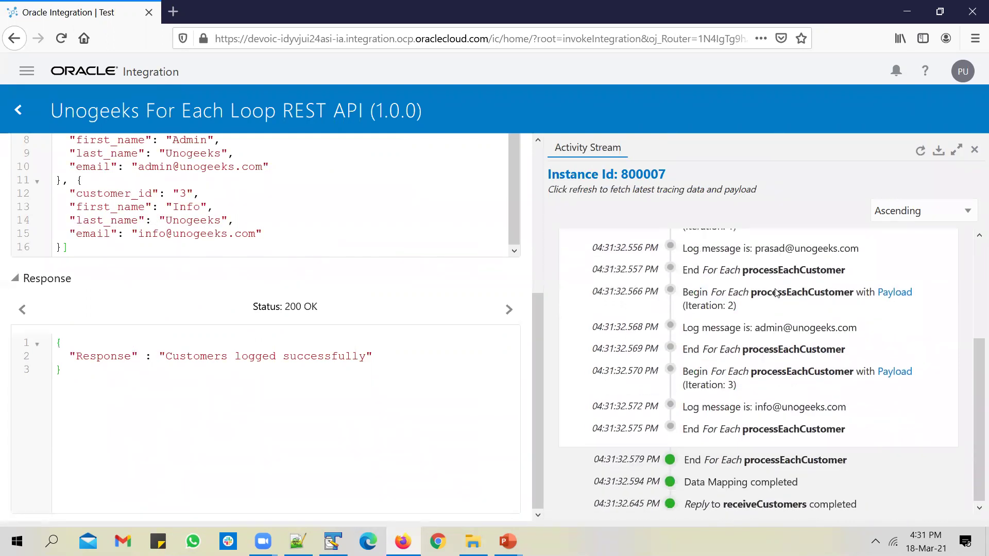
scroll(778, 293, "up", 3)
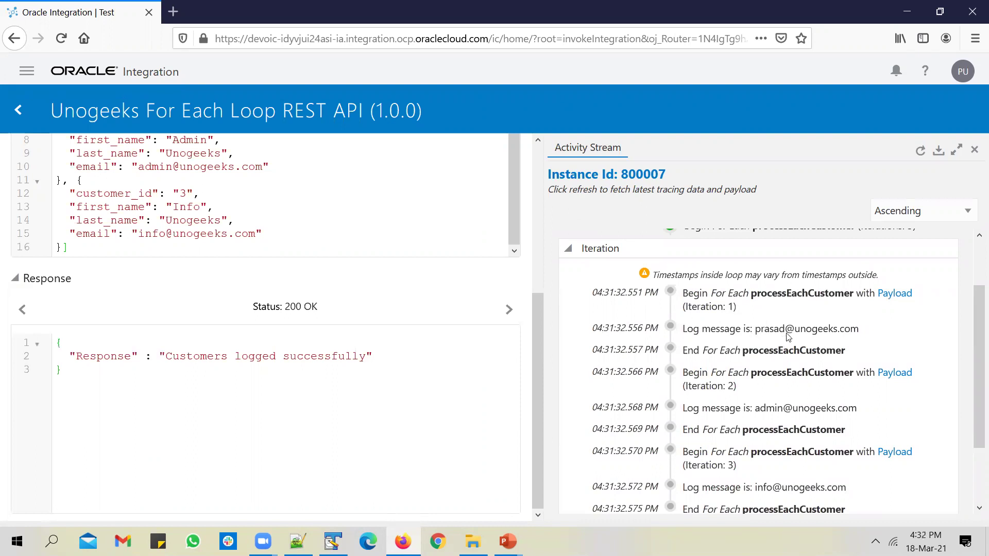
Step: Compare the emails logged in the activity stream's first two iterations with the matching customers in the JSON file in Notepad++
key("alt+Tab")
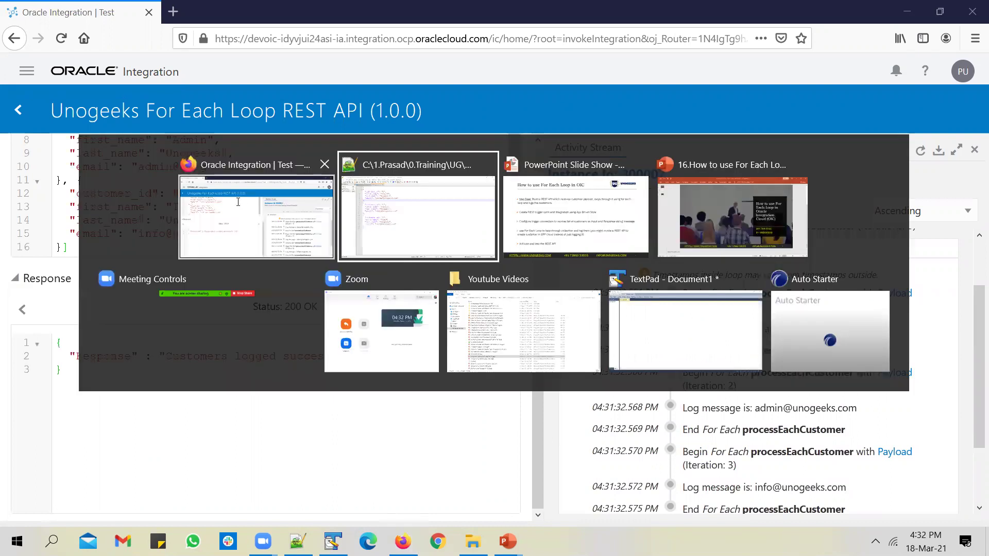
left_click_drag(224, 140, 364, 142)
key("alt+Tab")
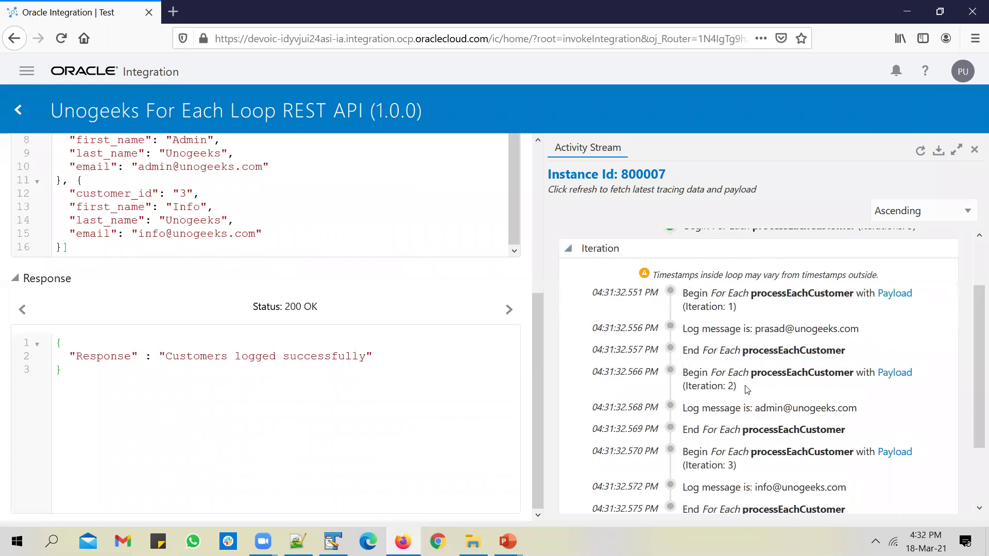
key("alt+Tab")
left_click_drag(223, 225, 363, 227)
key("alt+Tab")
left_click_drag(755, 409, 838, 410)
scroll(837, 410, "down", 2)
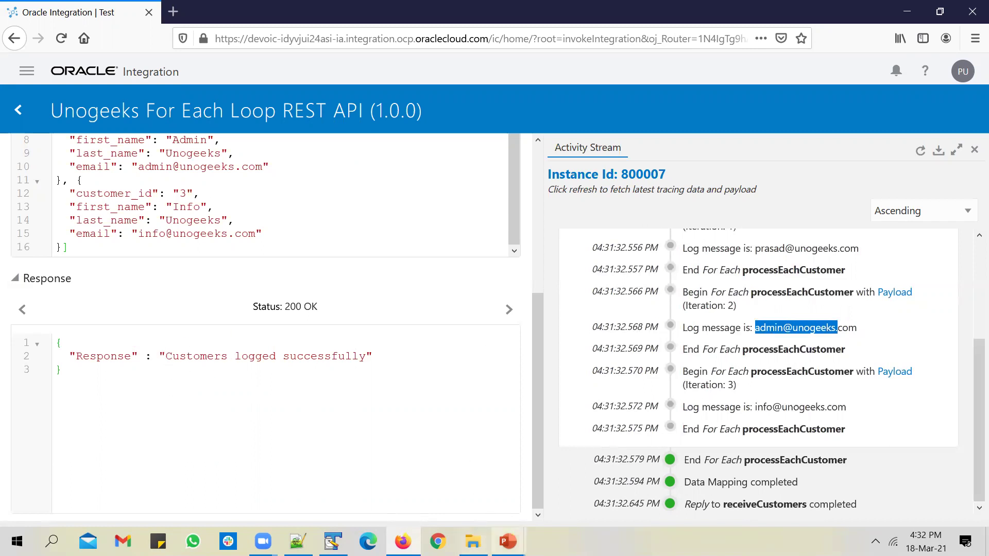
Step: Switch to the PowerPoint slide show, review the For Each Loop use case slide and advance to the closing slide
mouse_move(508, 540)
left_click(593, 492)
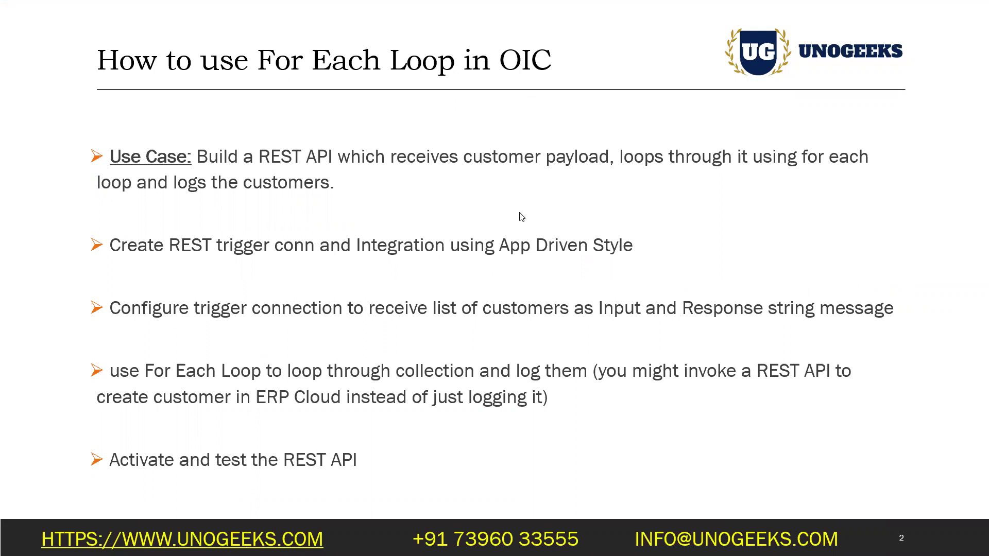
left_click(591, 236)
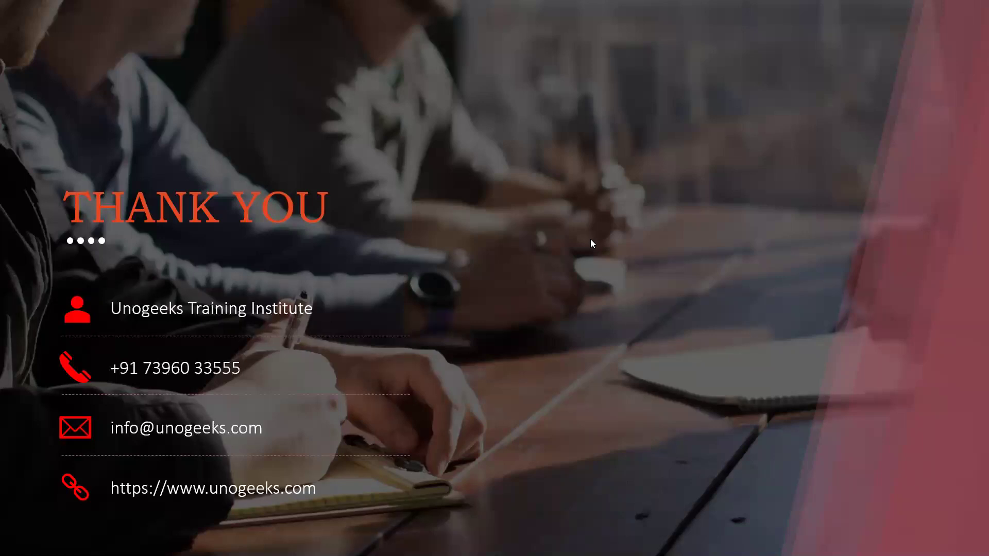